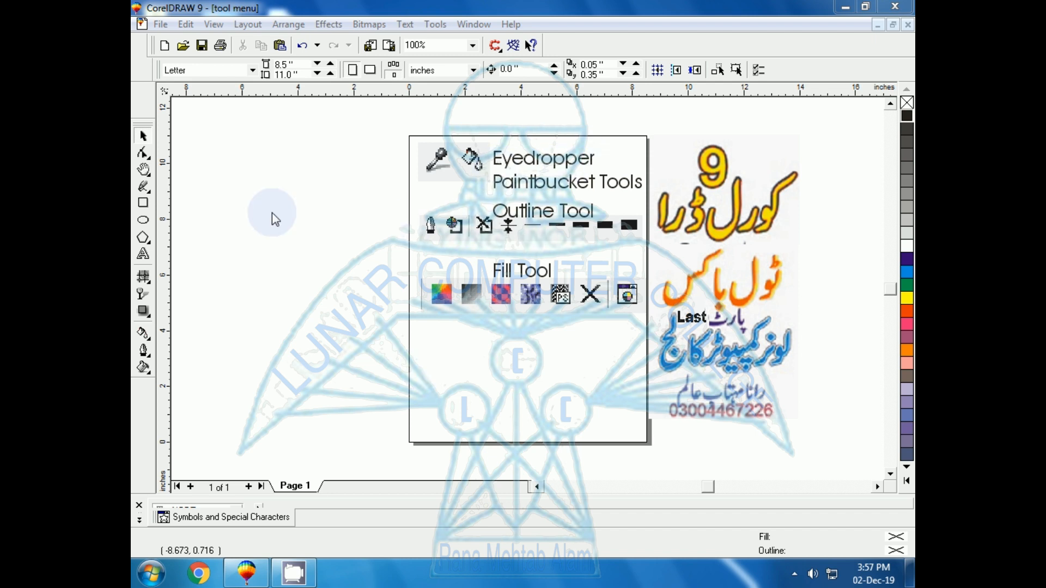
# Draw a rectangle about 2.4 by 2.0 inches below the tool chart and fill it with magenta
pyautogui.click(142, 203)
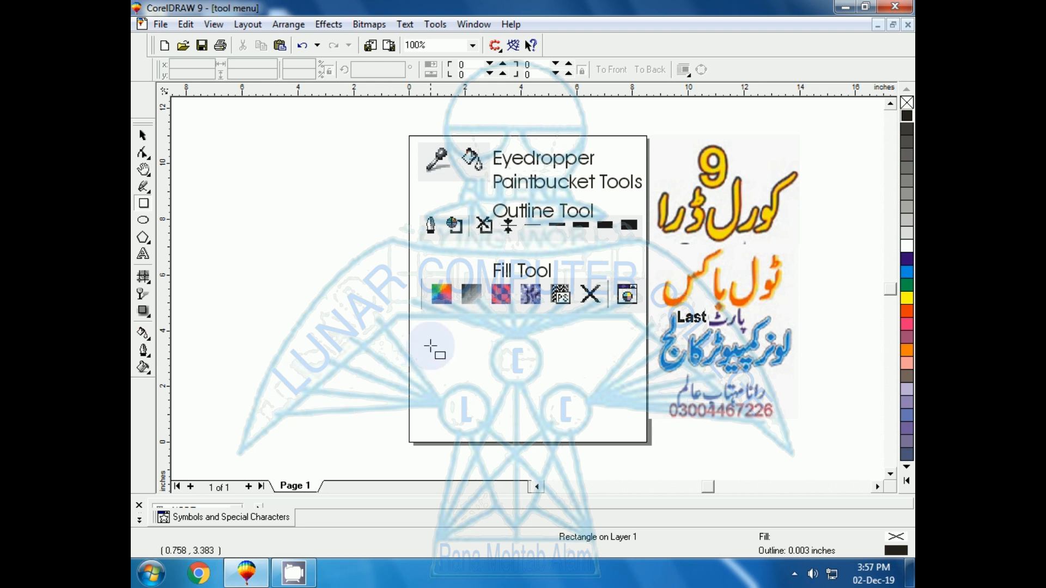
pyautogui.moveTo(430, 344)
pyautogui.mouseDown()
pyautogui.moveTo(444, 381)
pyautogui.moveTo(499, 402)
pyautogui.mouseUp()
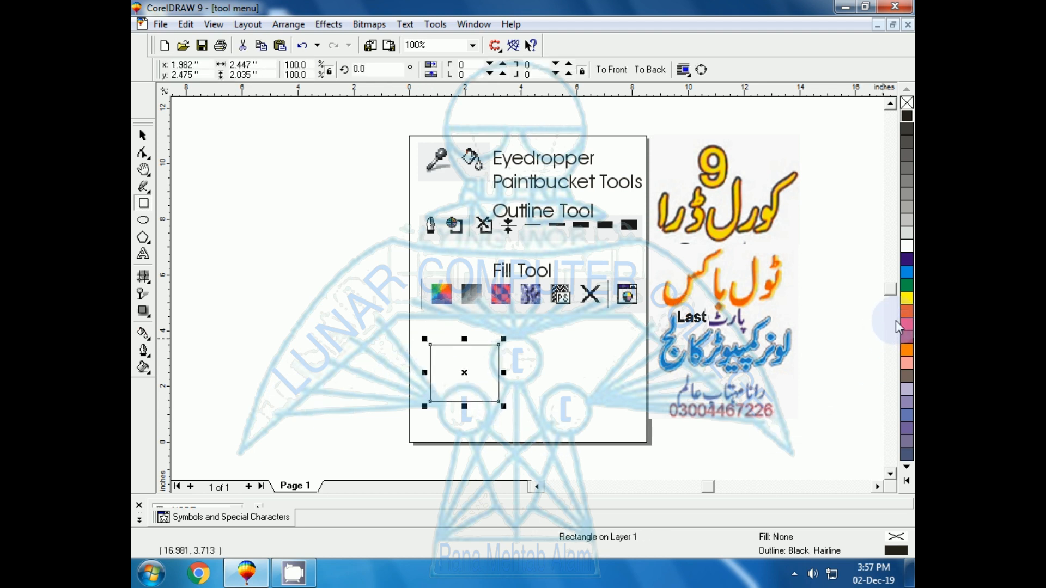
pyautogui.click(905, 469)
pyautogui.click(863, 319)
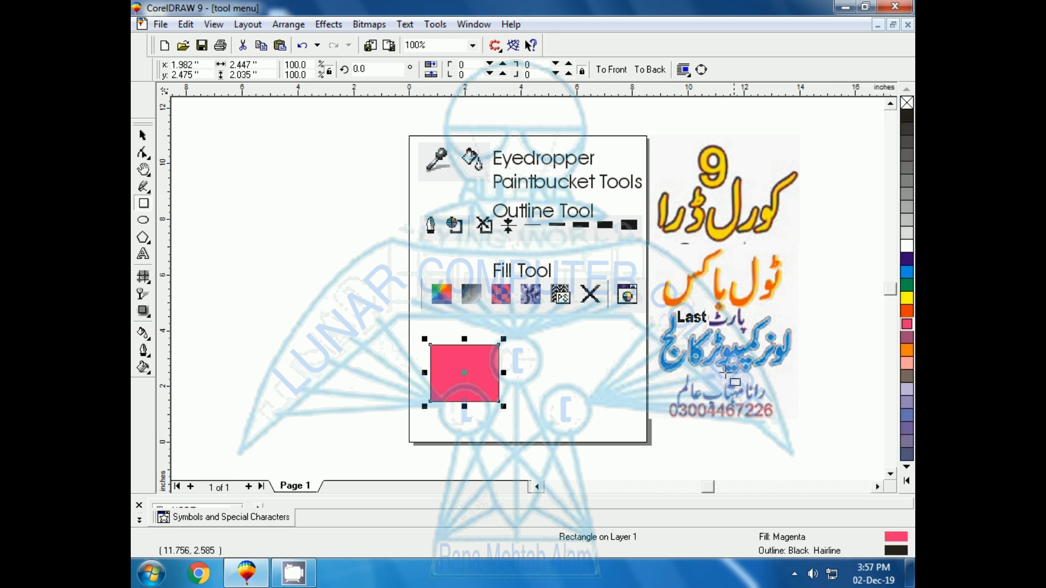
# Draw an unfilled ellipse about 2.2 by 2.4 inches beside the rectangle
pyautogui.click(144, 136)
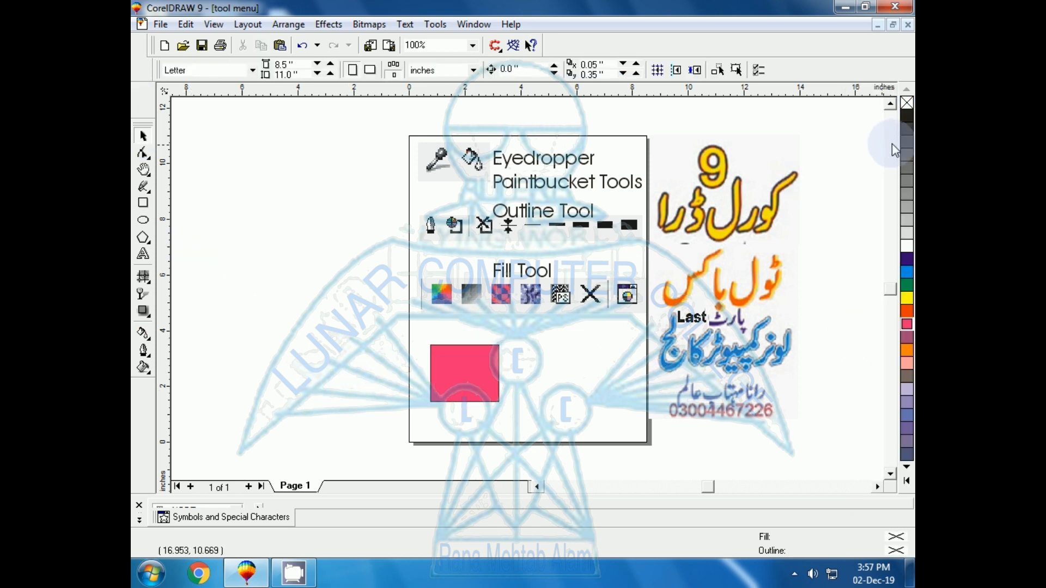
pyautogui.click(143, 220)
pyautogui.moveTo(540, 354); pyautogui.dragTo(599, 423)
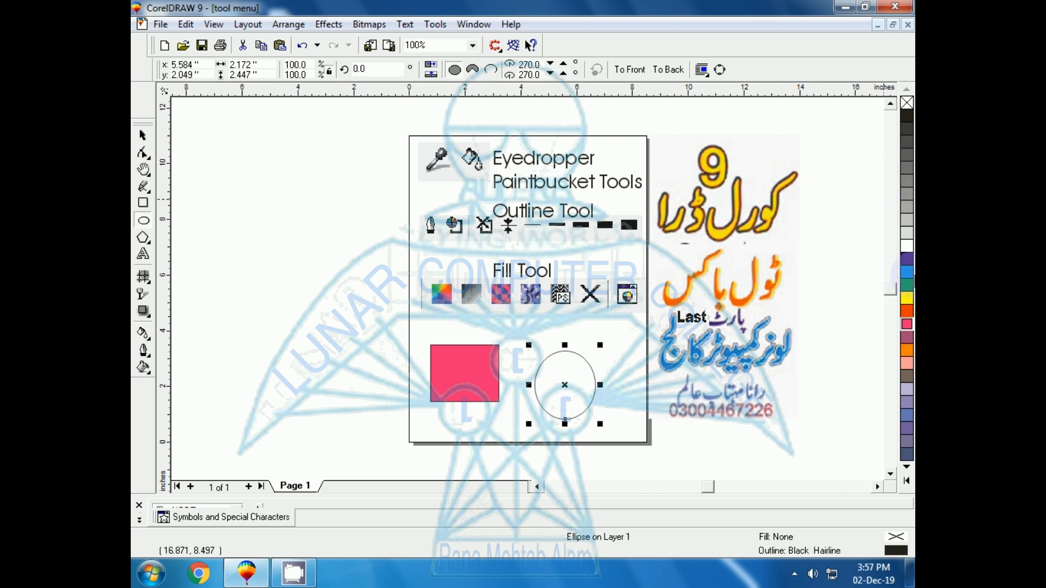
# Sample the rectangle's magenta fill with the Eyedropper tool
pyautogui.click(906, 481)
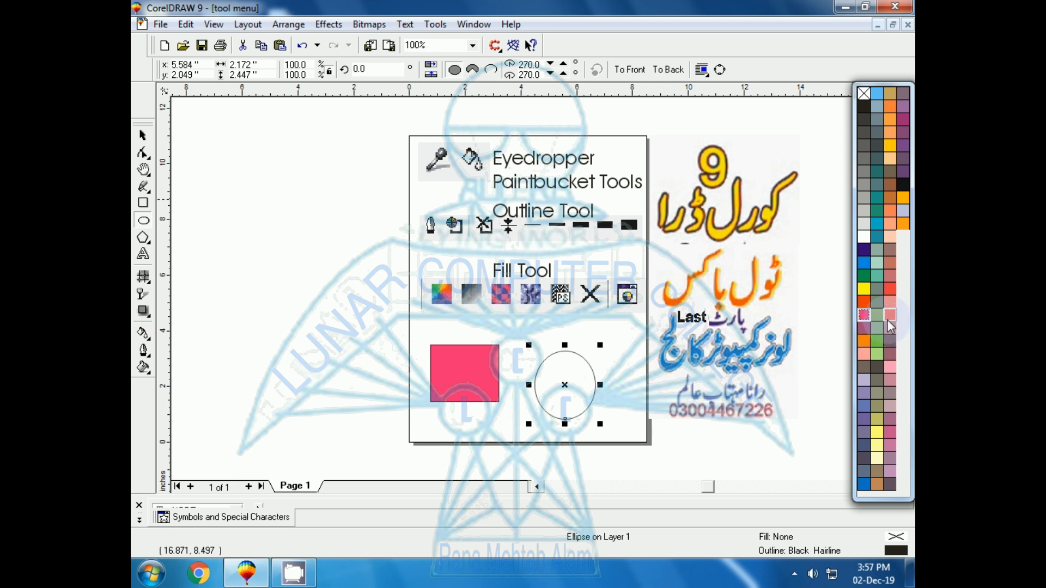
pyautogui.click(143, 135)
pyautogui.click(329, 294)
pyautogui.click(460, 375)
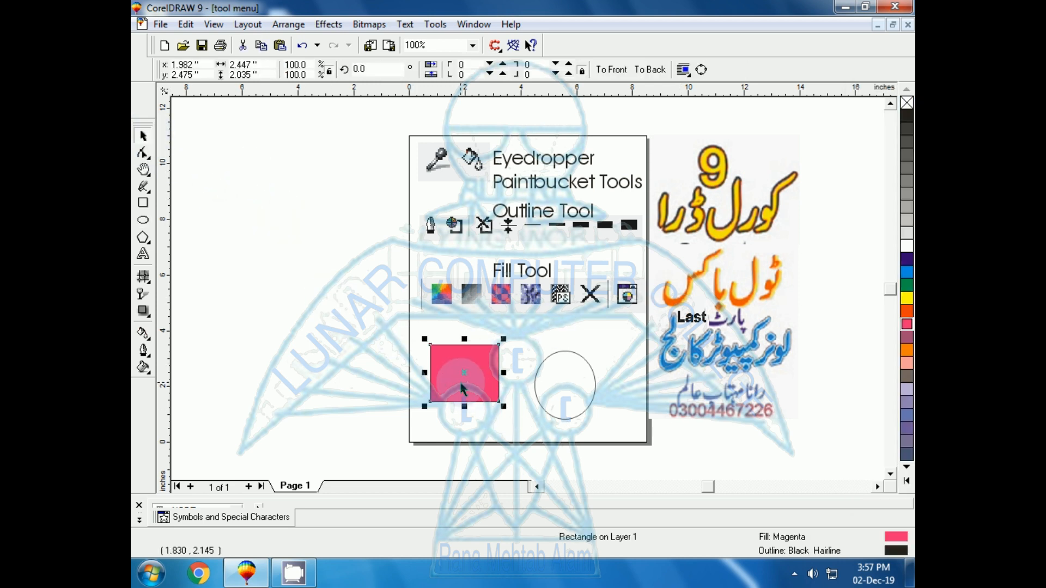
pyautogui.click(228, 368)
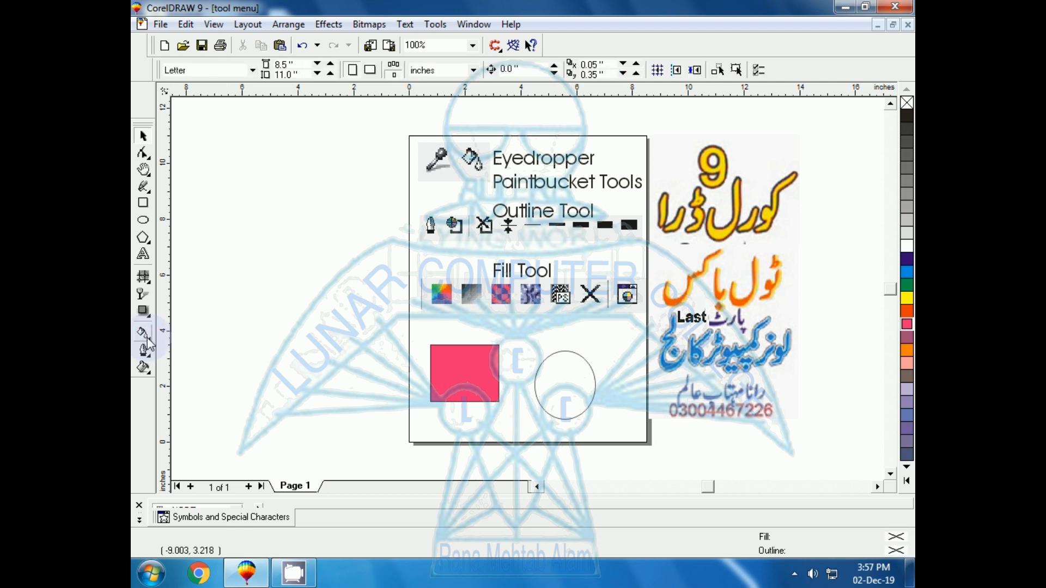
pyautogui.click(145, 335)
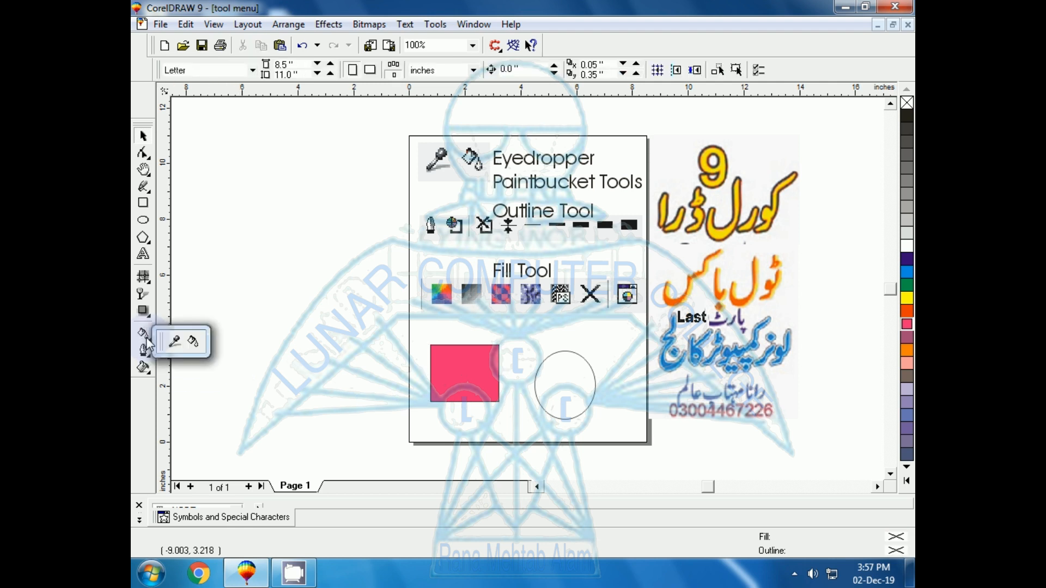
pyautogui.click(173, 343)
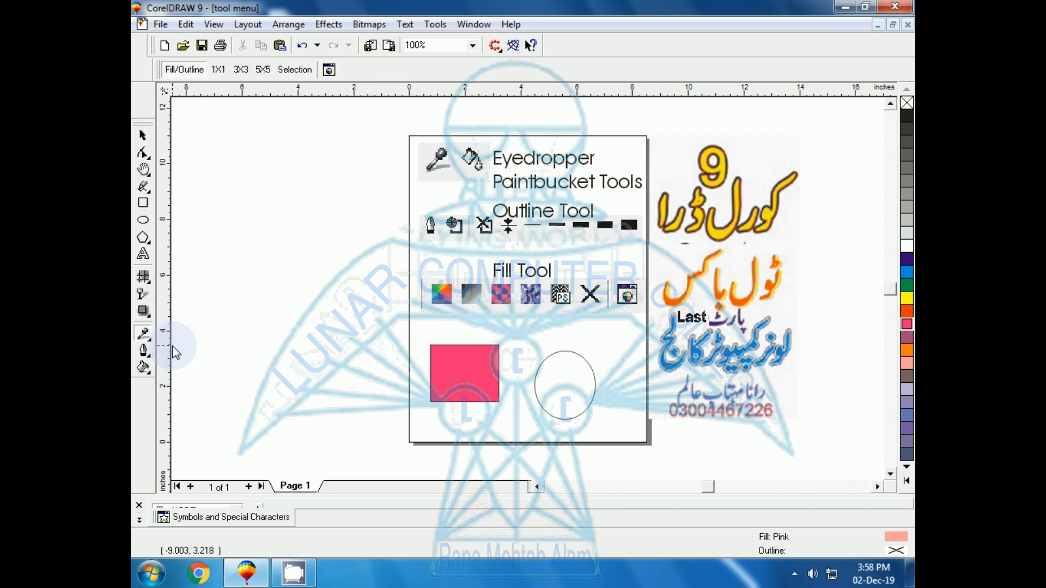
pyautogui.click(465, 374)
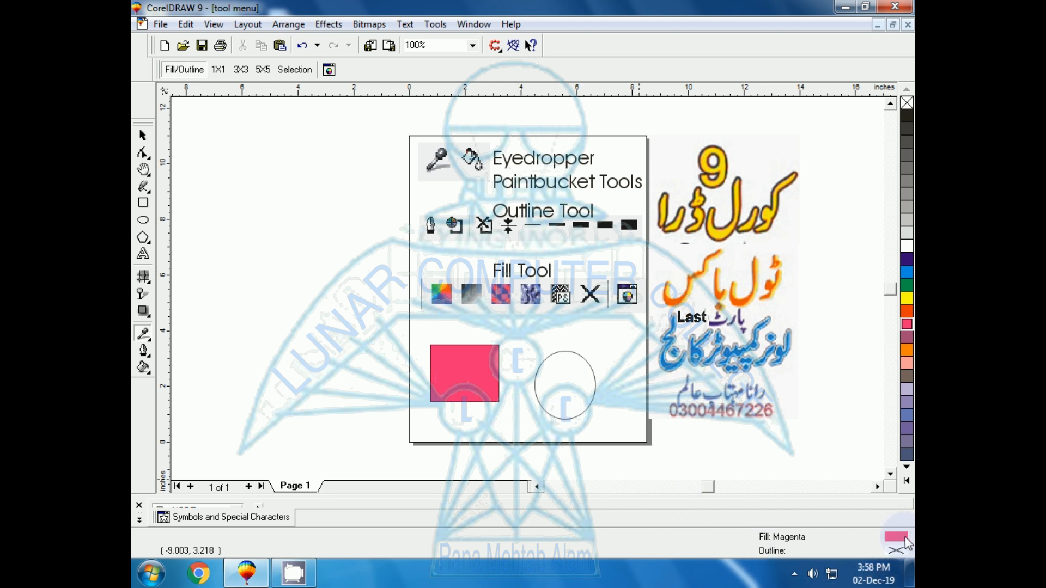
# Pour the sampled magenta into the ellipse with the Paintbucket tool
pyautogui.click(145, 335)
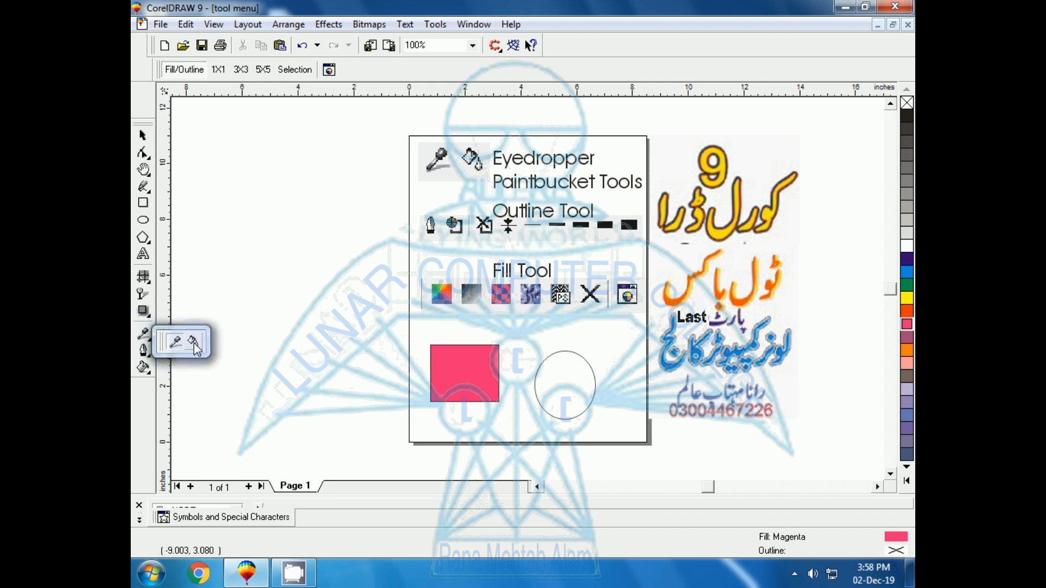
pyautogui.click(194, 343)
pyautogui.click(552, 381)
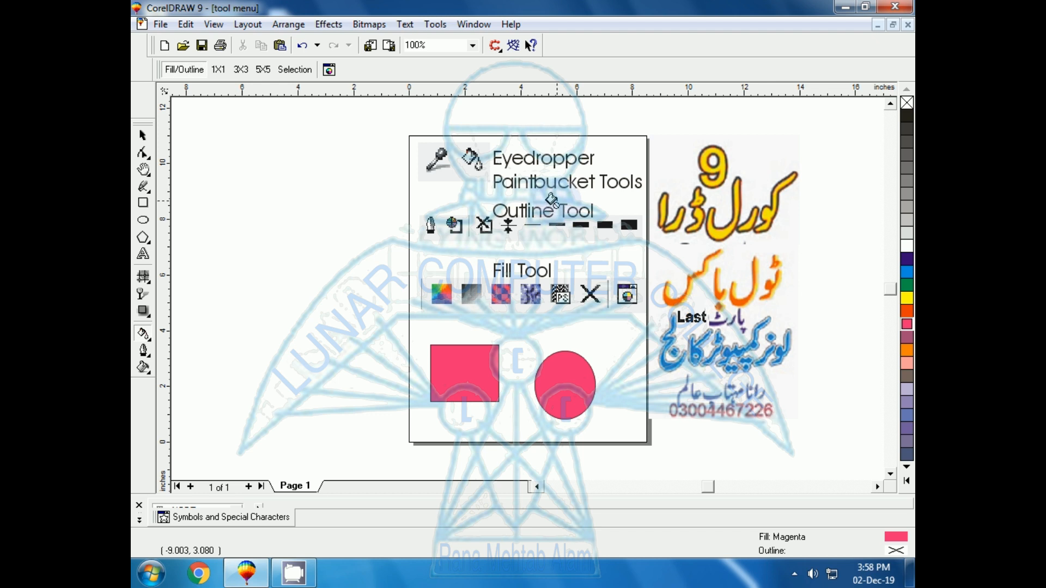
# Select both shapes and delete them
pyautogui.click(142, 135)
pyautogui.moveTo(353, 322); pyautogui.dragTo(624, 456)
pyautogui.press('Delete')
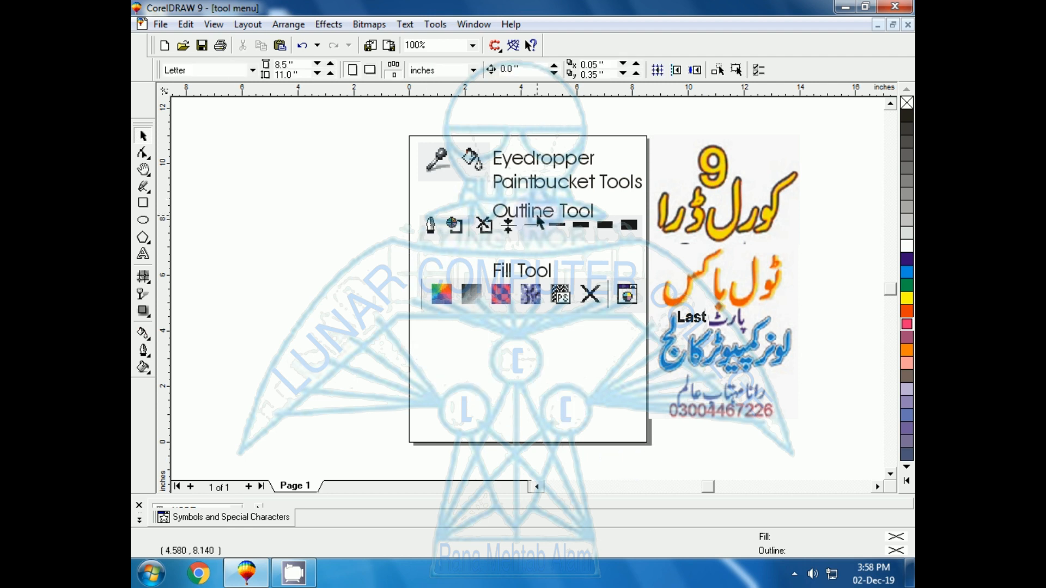
# Draw a freehand curve about 4.8 inches long below the Fill Tool row
pyautogui.click(143, 188)
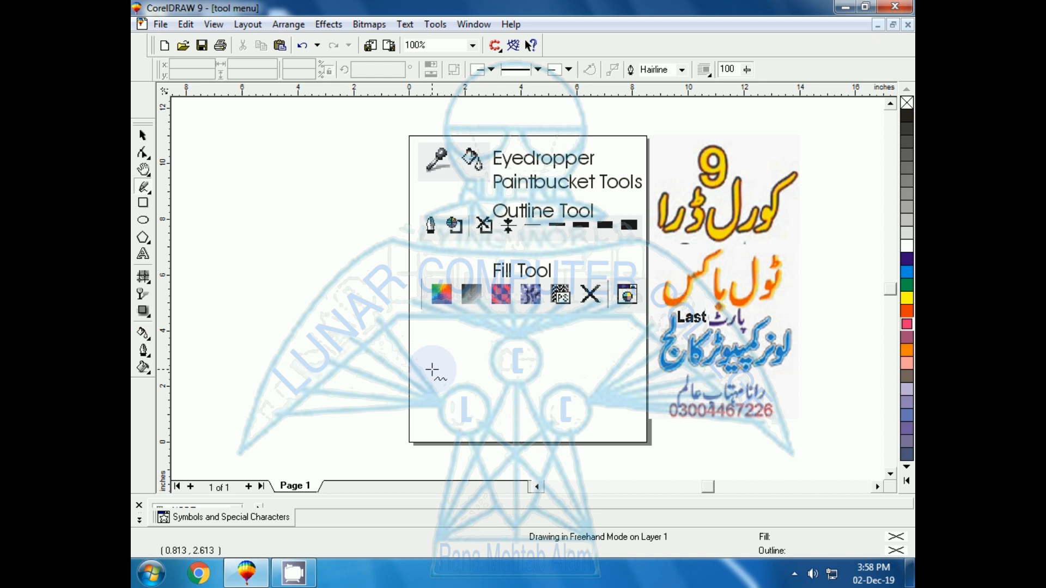
pyautogui.moveTo(424, 343); pyautogui.dragTo(559, 365)
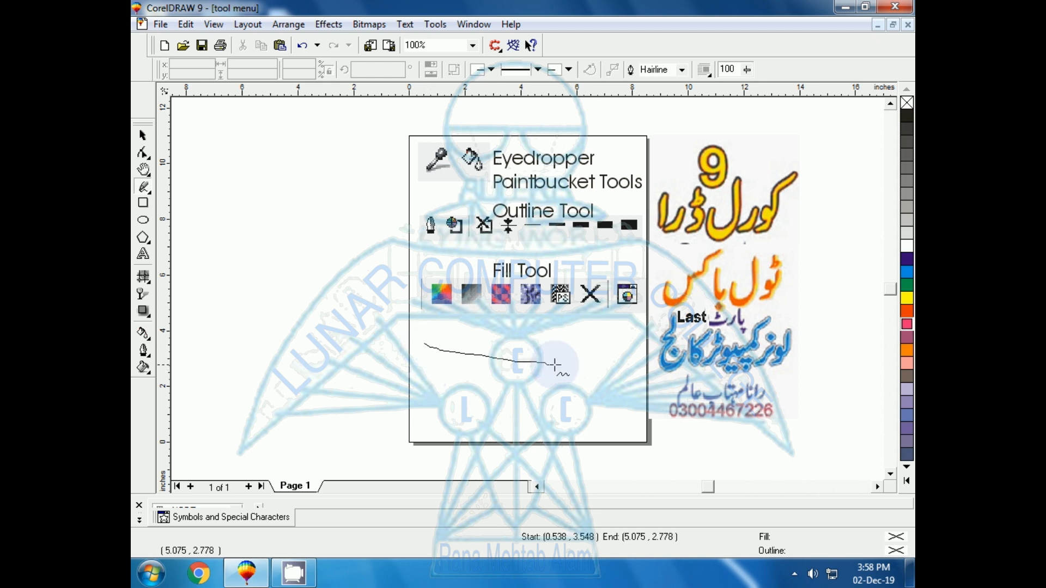
# Draw a small rectangle about 1.5 by 1.5 inches under the curve
pyautogui.click(144, 204)
pyautogui.moveTo(467, 390)
pyautogui.mouseDown()
pyautogui.moveTo(498, 445)
pyautogui.moveTo(510, 431)
pyautogui.mouseUp()
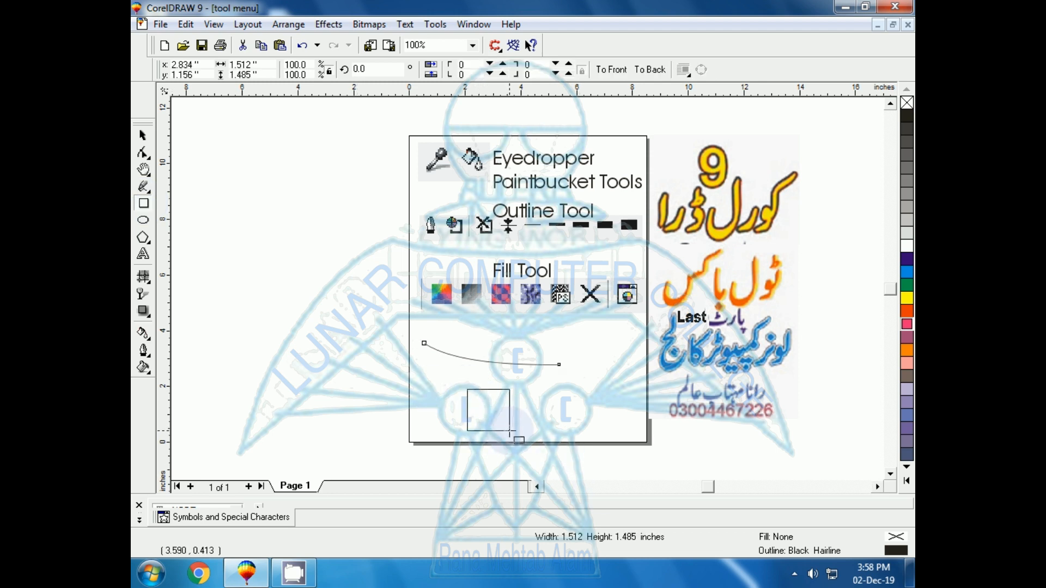
# Draw an ellipse about 1.65 by 2.4 inches to the right of the rectangle
pyautogui.click(143, 220)
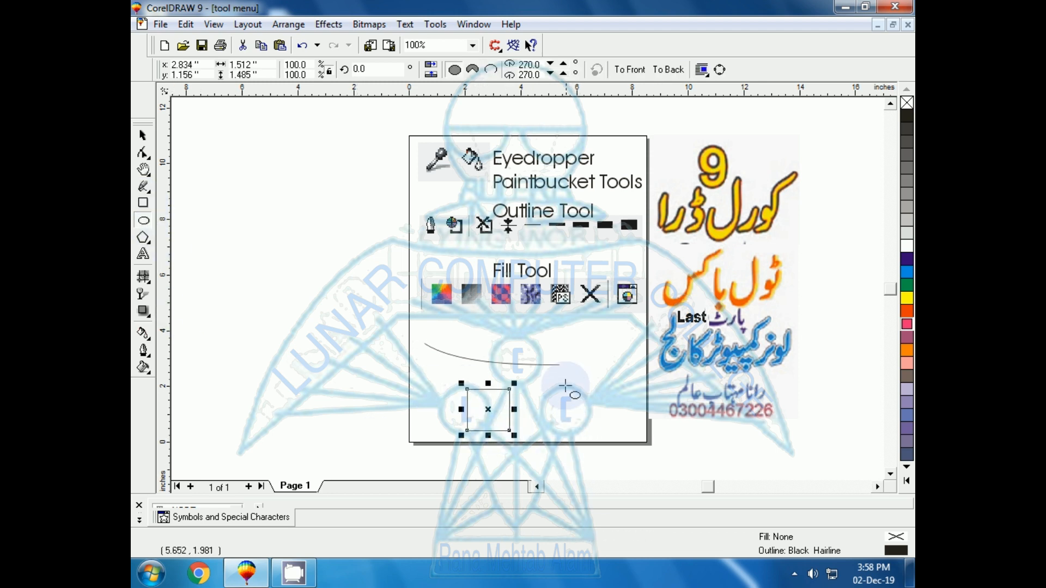
pyautogui.moveTo(560, 380); pyautogui.dragTo(616, 456)
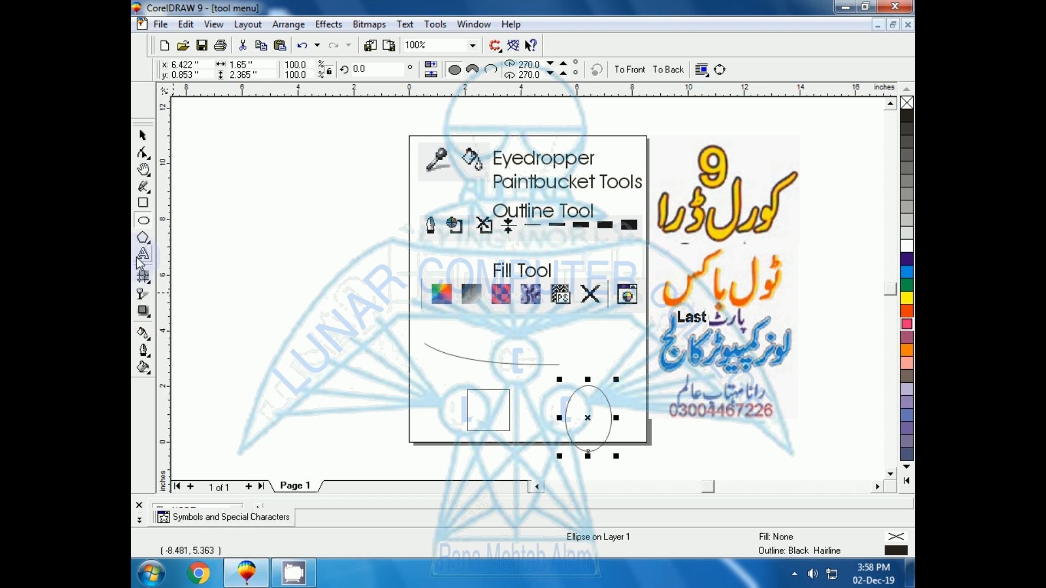
# Draw a five-sided polygon about 0.8 by 1.5 inches above the ellipse
pyautogui.click(143, 238)
pyautogui.moveTo(590, 319); pyautogui.dragTo(624, 370)
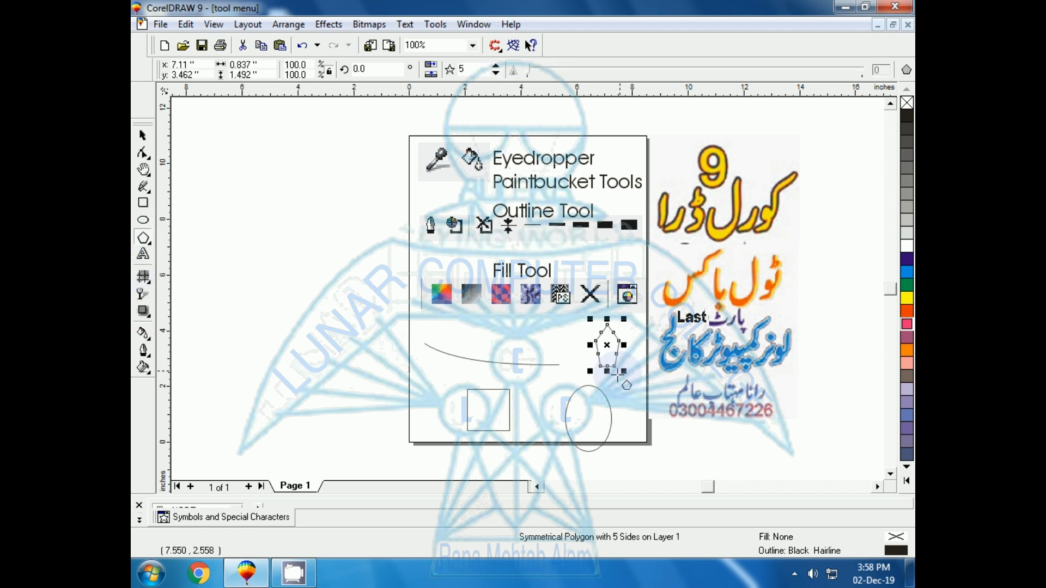
# Give the curve a blue outline 0.063 inches wide using the Outline Pen dialog
pyautogui.click(143, 136)
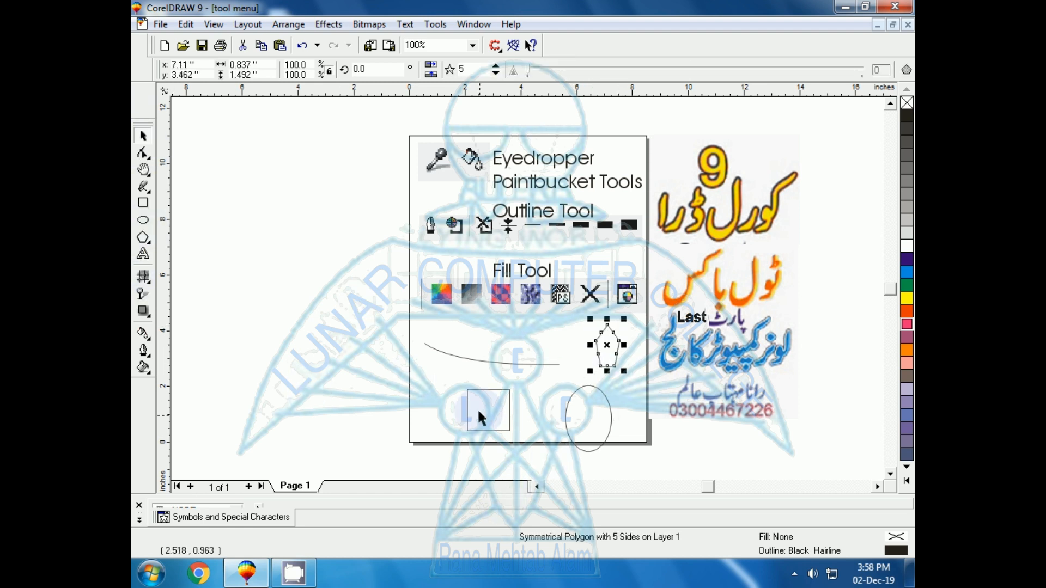
pyautogui.click(446, 351)
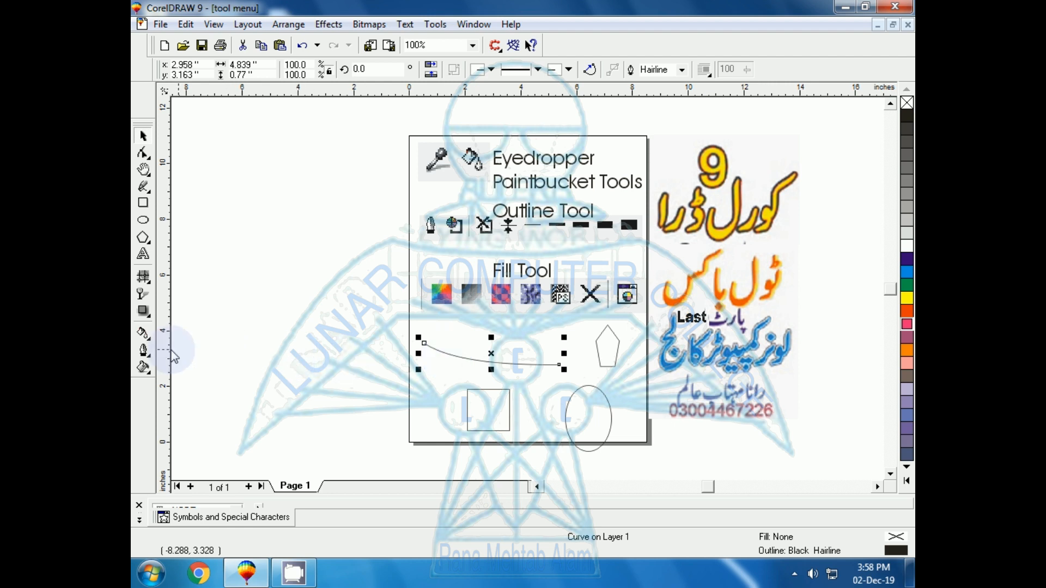
pyautogui.click(145, 352)
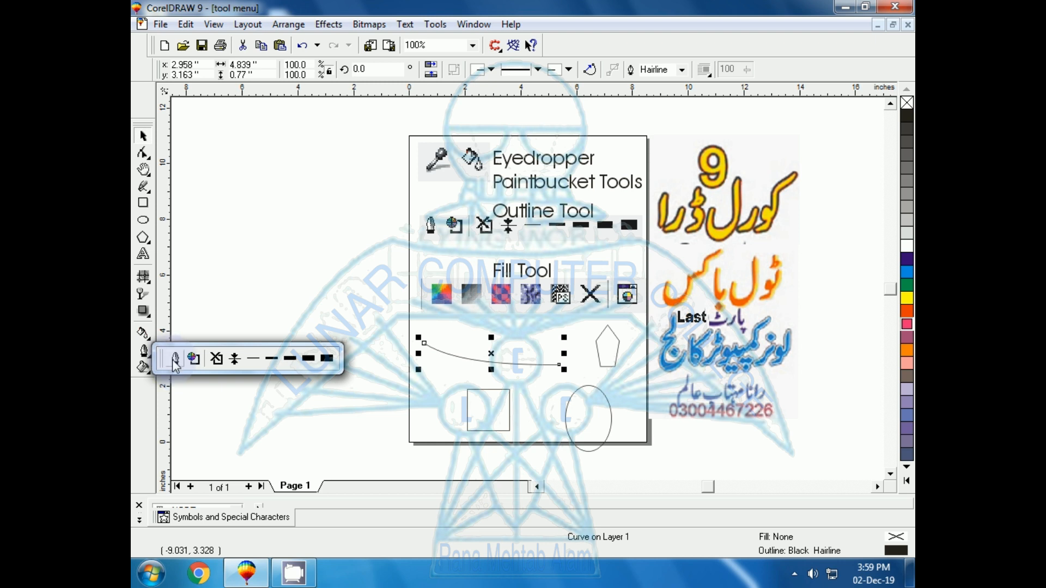
pyautogui.click(175, 361)
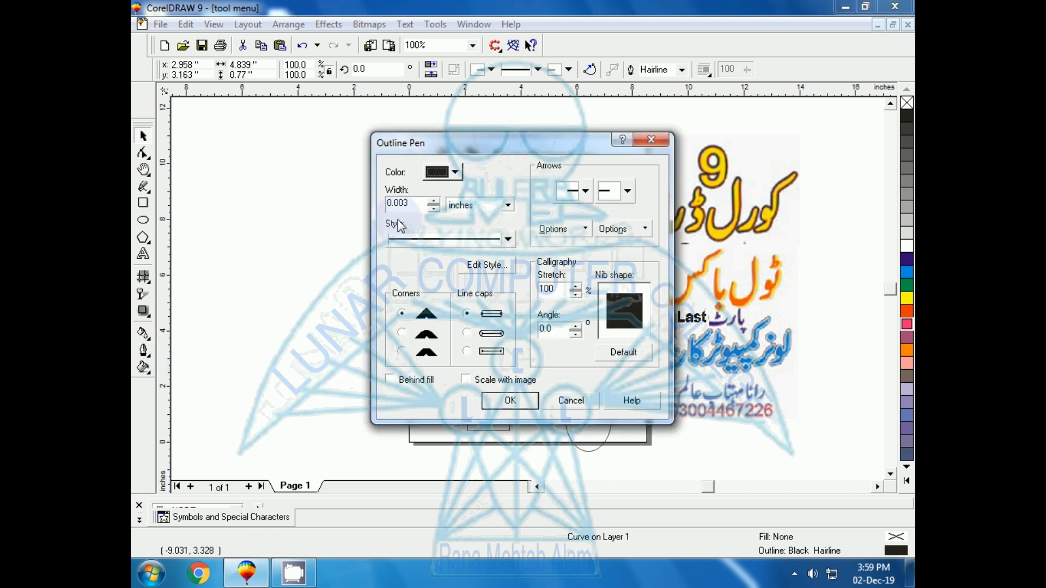
pyautogui.click(455, 173)
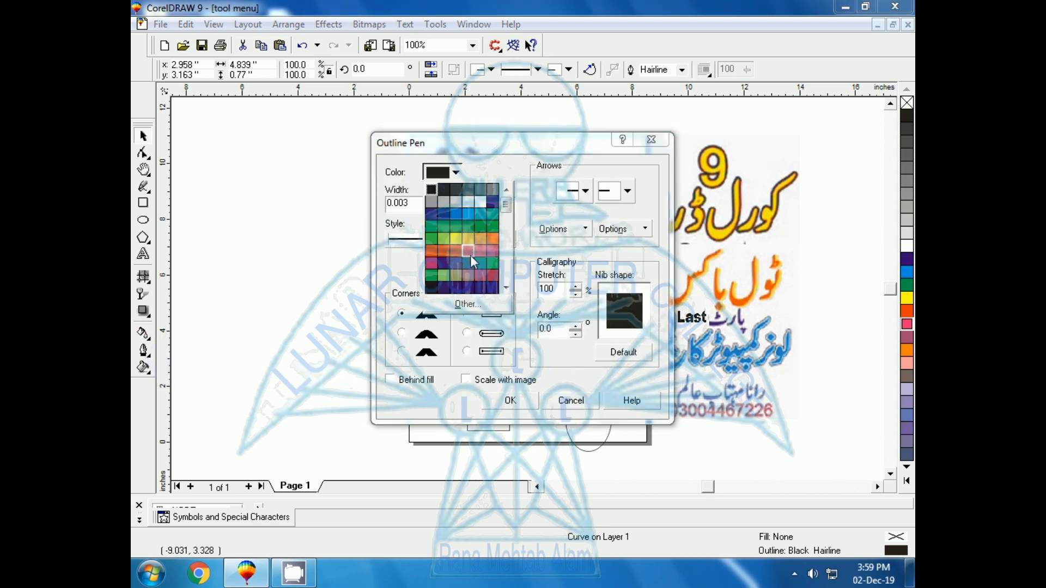
pyautogui.click(495, 205)
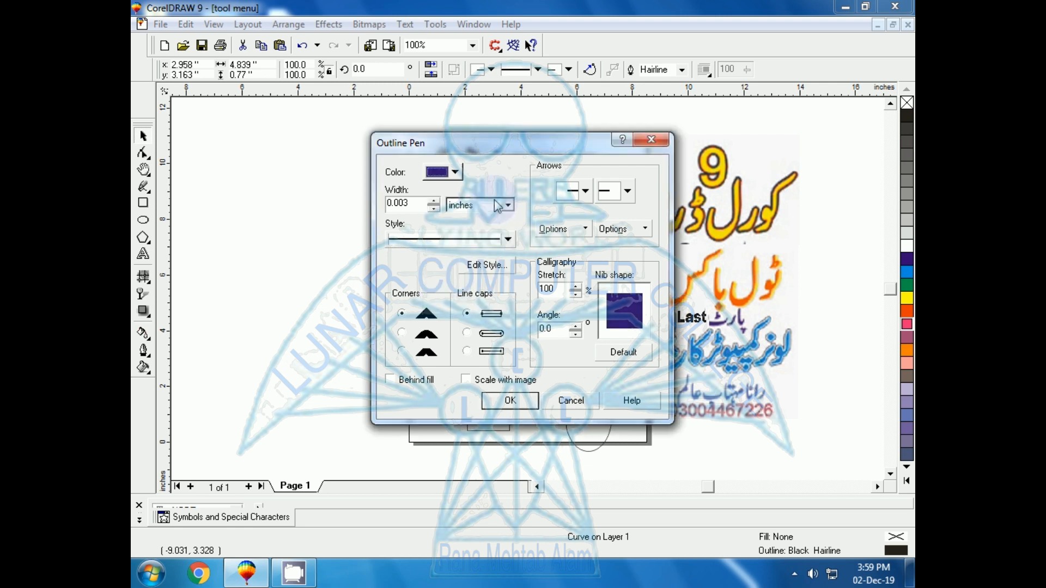
pyautogui.click(434, 201)
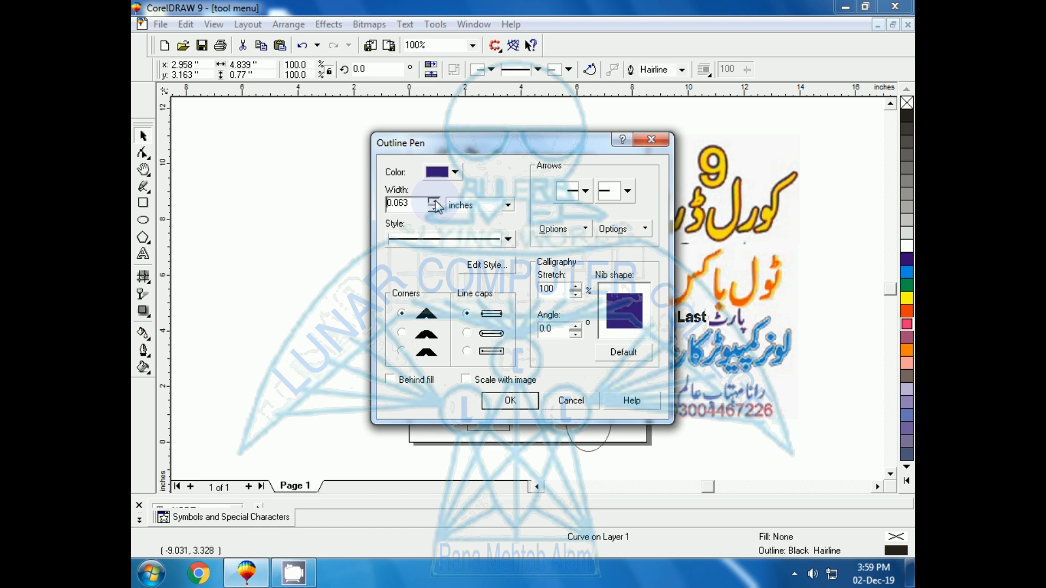
pyautogui.moveTo(501, 152); pyautogui.dragTo(716, 170)
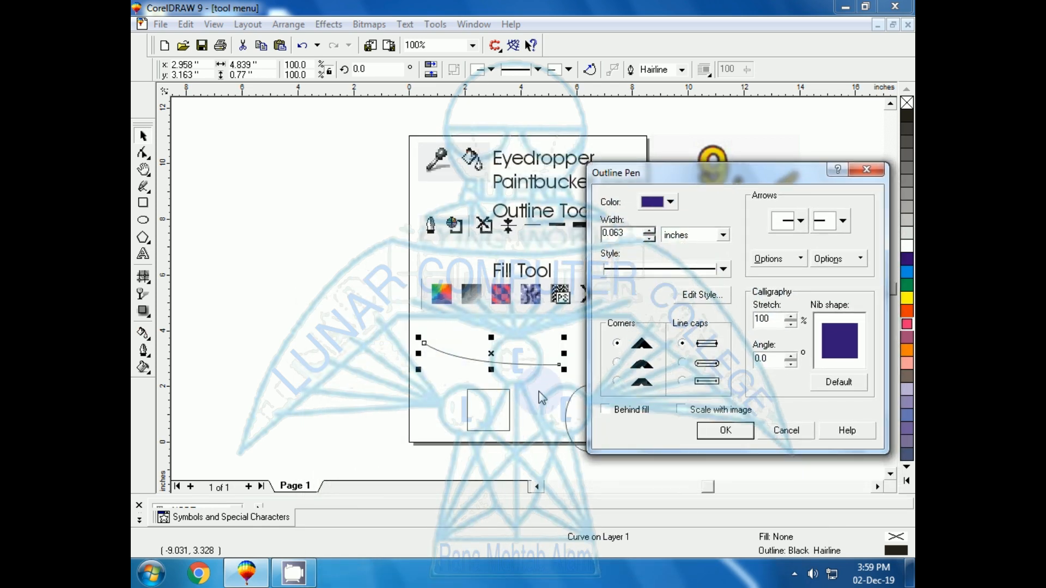
pyautogui.click(708, 433)
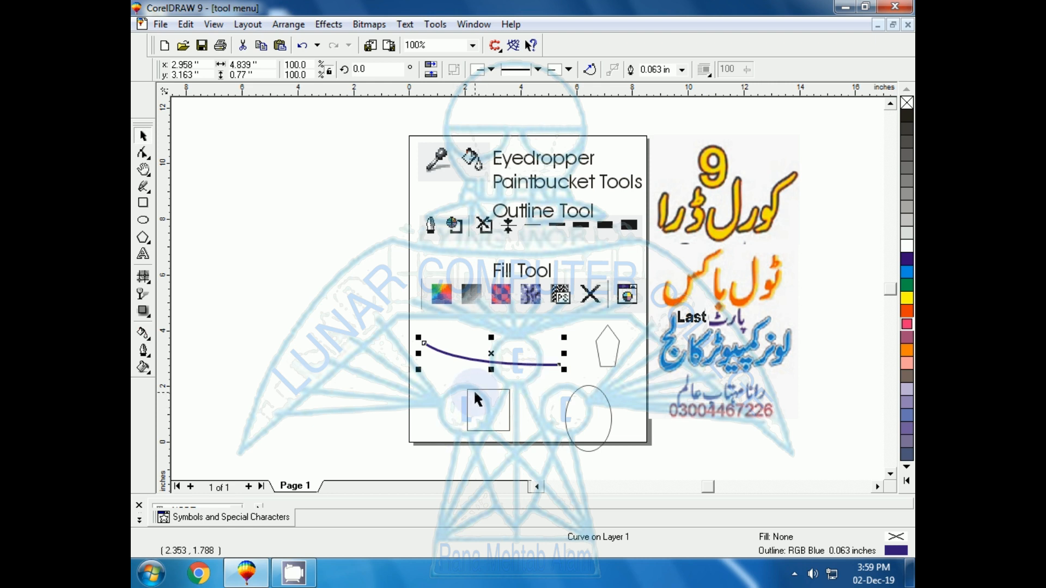
# Apply the thickest preset outline to the rectangle, then switch it to the thin 0.007 inch preset
pyautogui.click(467, 407)
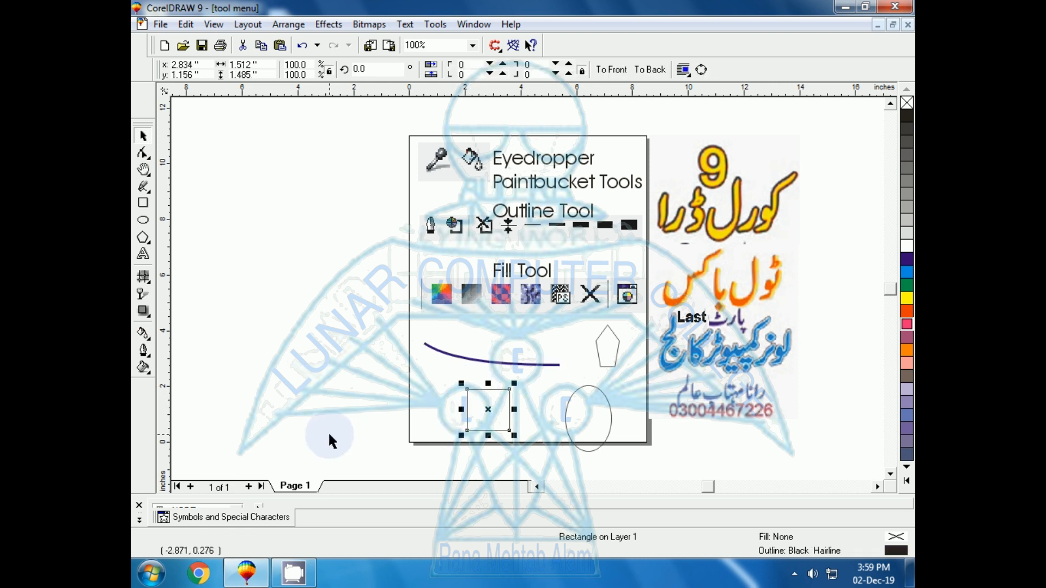
pyautogui.click(144, 351)
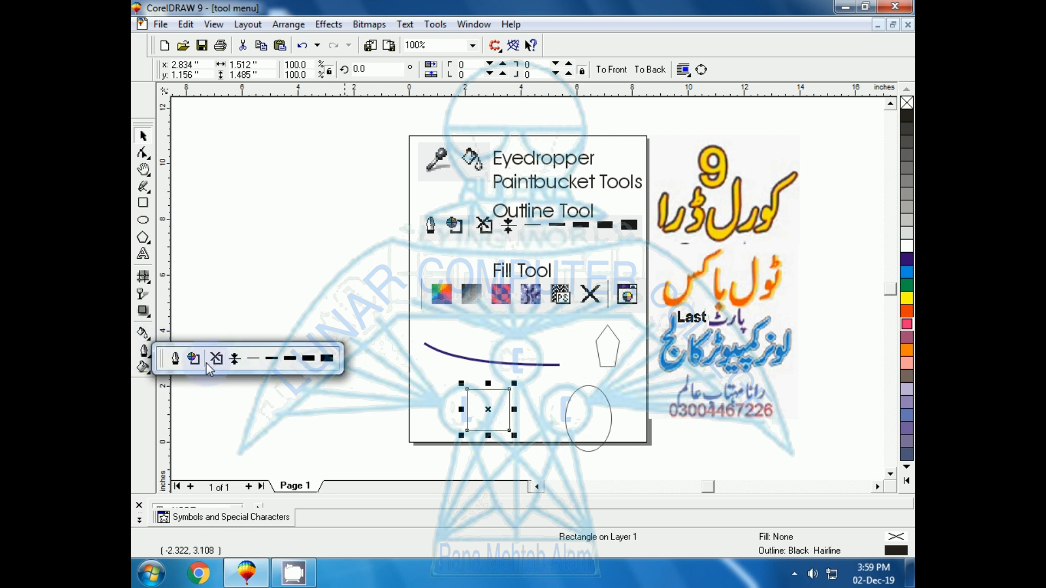
pyautogui.click(327, 359)
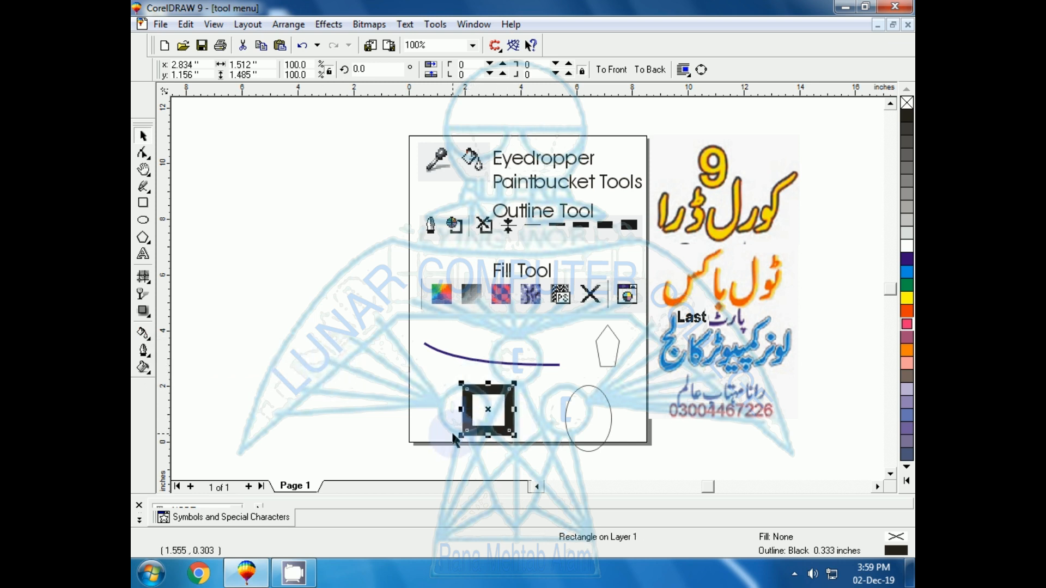
pyautogui.click(150, 354)
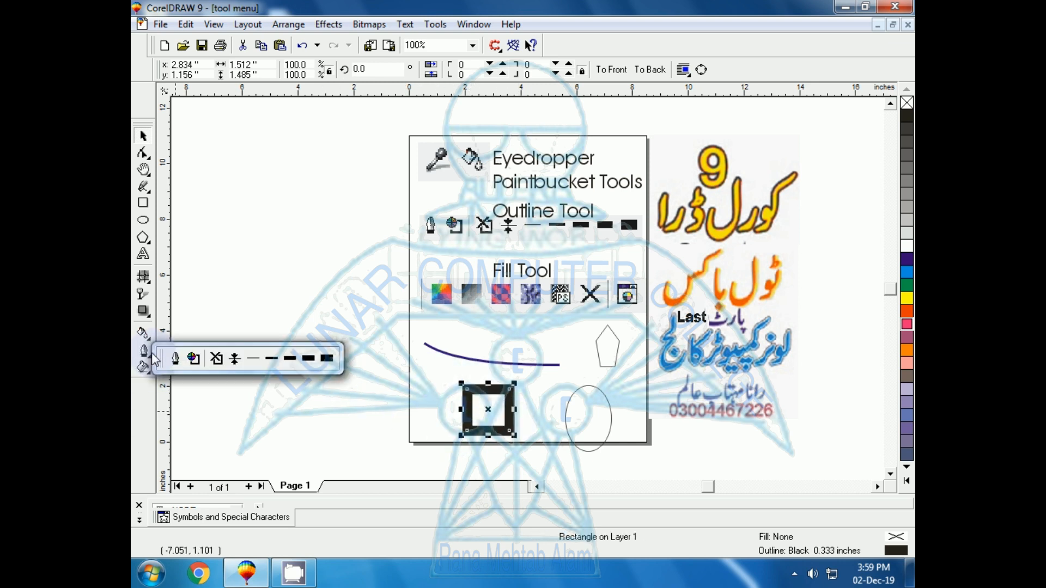
pyautogui.click(253, 359)
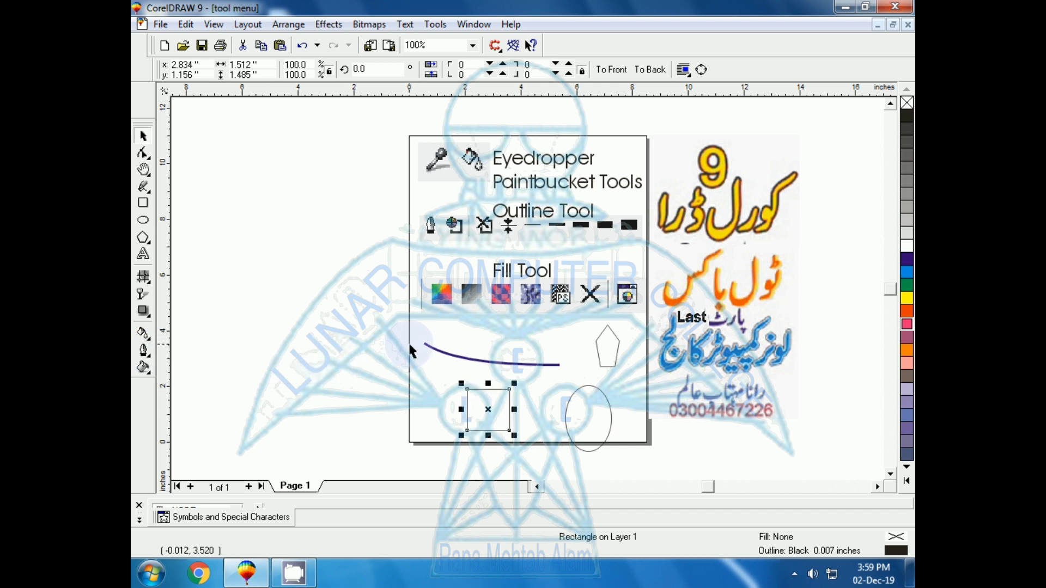
# Remove the rectangle's outline with the Outline tool, then give it a hairline outline
pyautogui.click(143, 352)
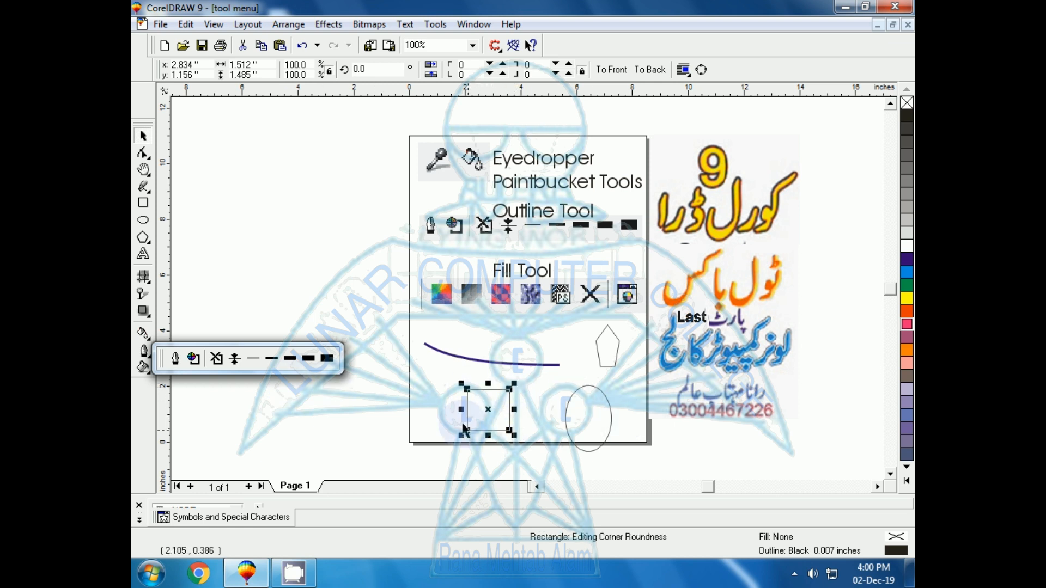
pyautogui.click(216, 358)
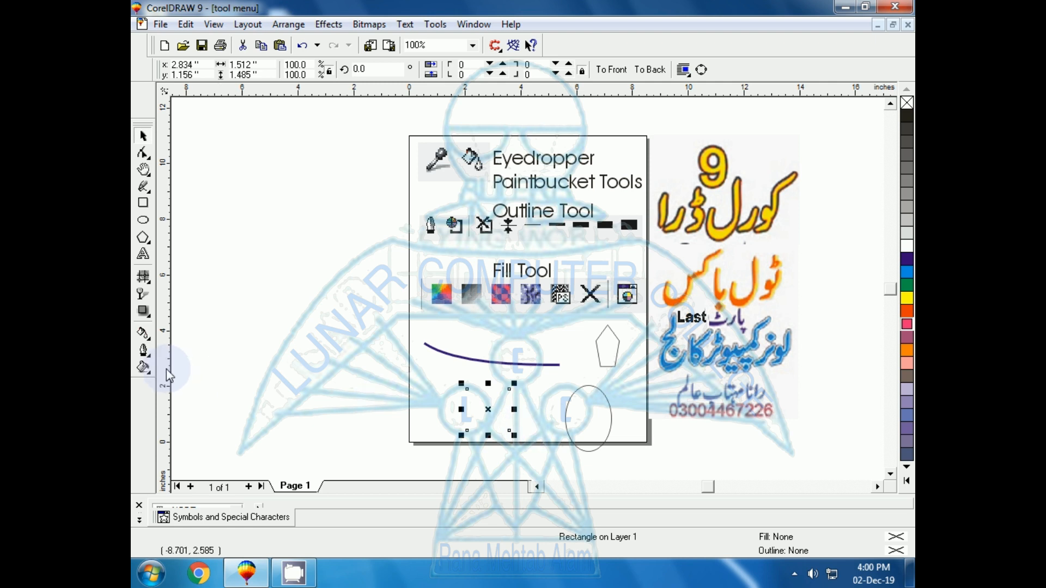
pyautogui.click(144, 350)
pyautogui.click(234, 360)
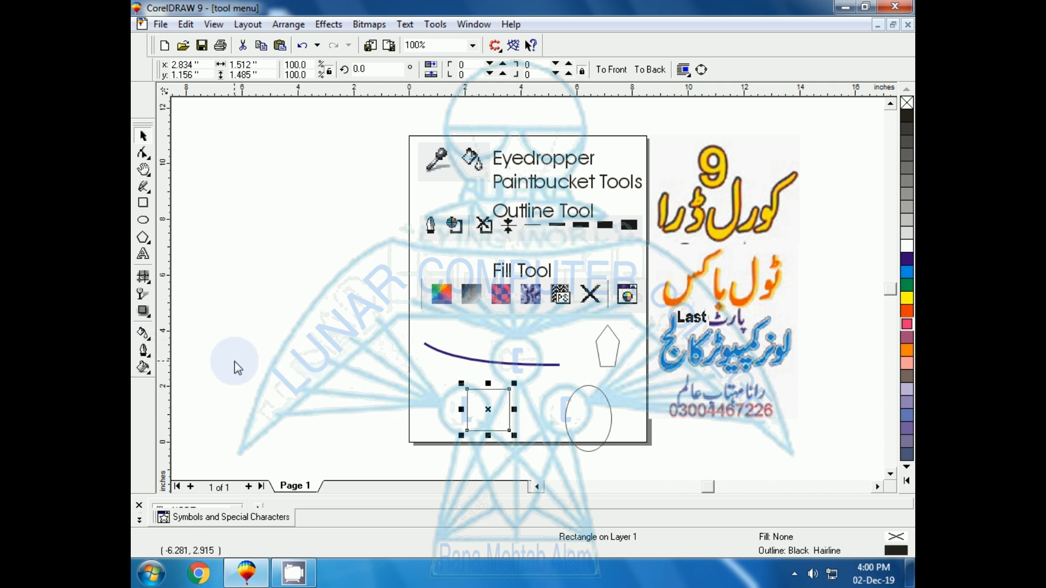
# Apply the 0.028 inch outline preset to the rectangle, then the thicker 0.111 inch preset
pyautogui.click(144, 352)
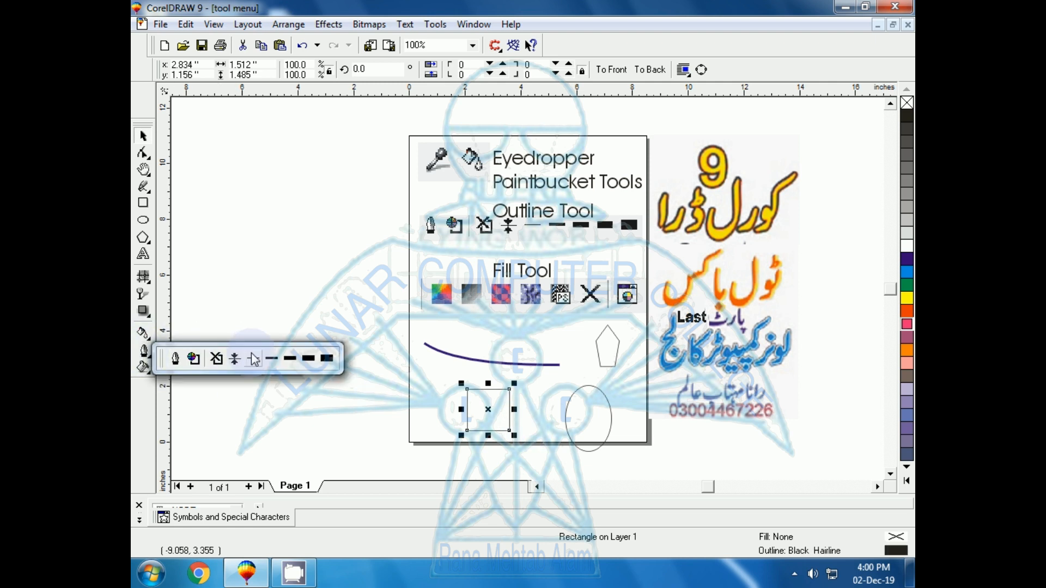
pyautogui.click(271, 358)
pyautogui.click(144, 353)
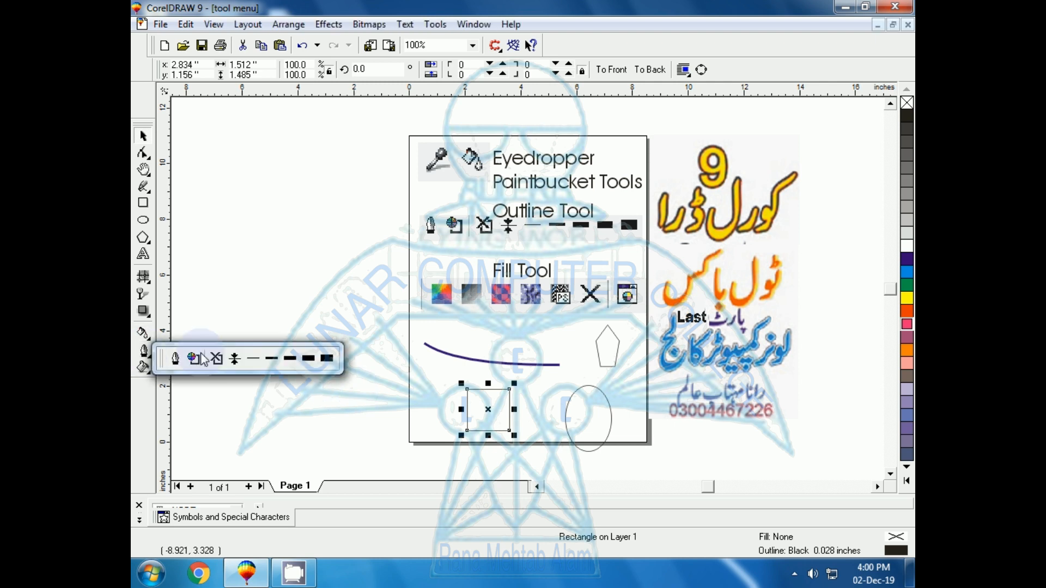
pyautogui.click(275, 360)
pyautogui.click(145, 352)
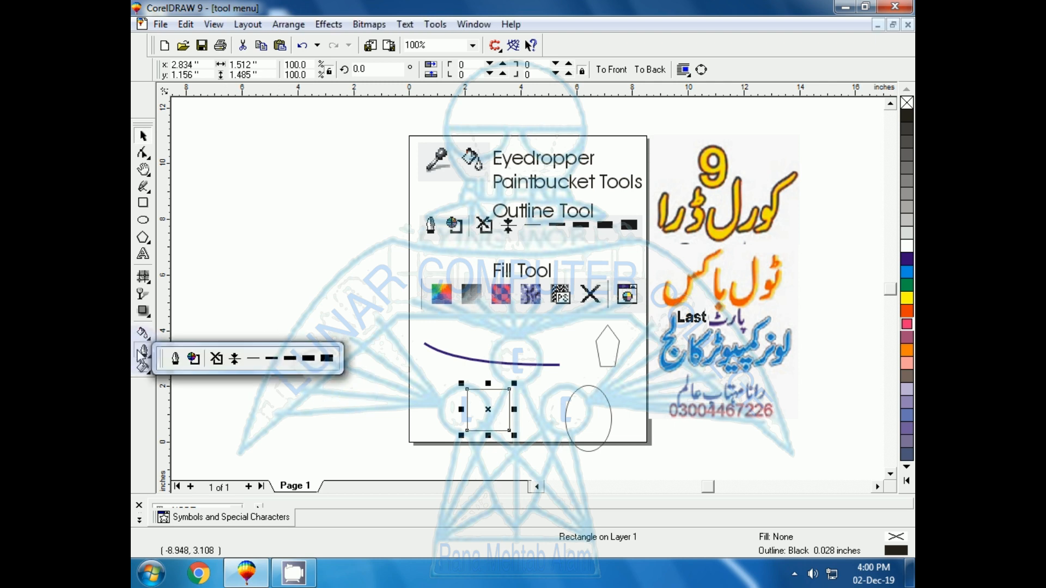
pyautogui.click(282, 357)
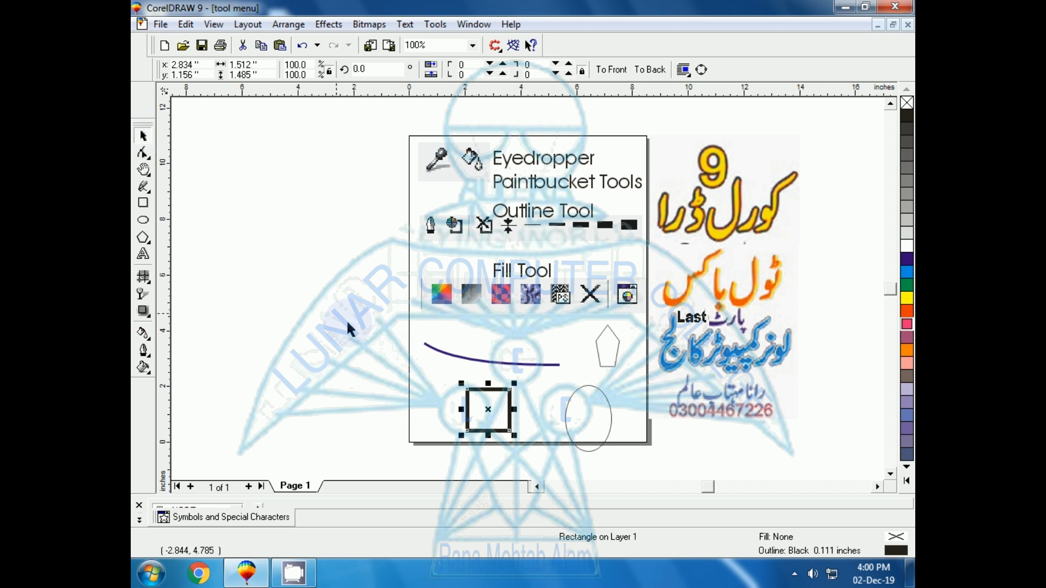
# Select all the drawn shapes inside the frame and delete them
pyautogui.moveTo(361, 312); pyautogui.dragTo(642, 468)
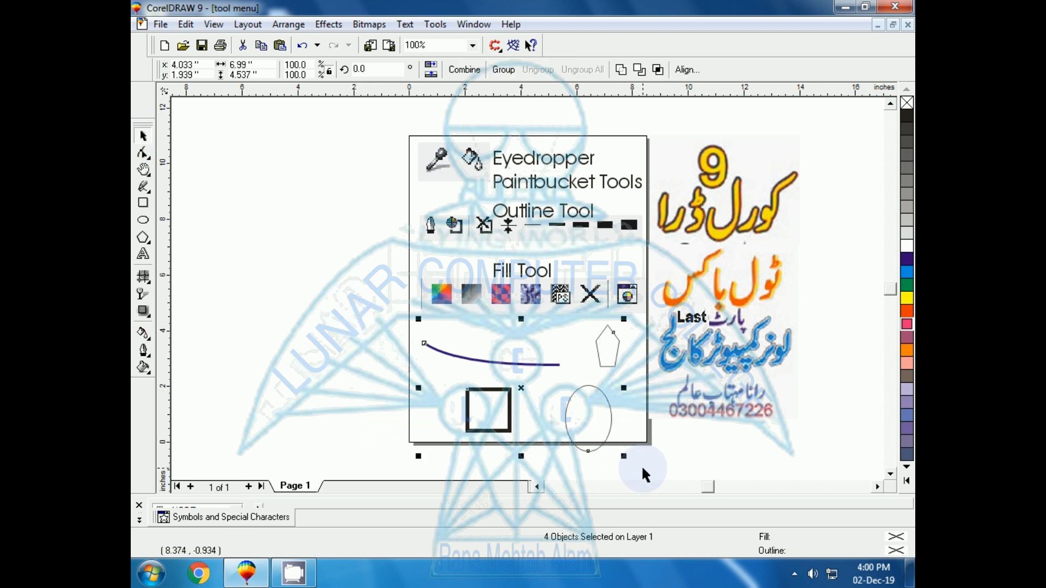
pyautogui.press('Delete')
# Add artistic text with the Text tool, typing the author's full name inside the empty frame
pyautogui.press('F8')
pyautogui.click(436, 352)
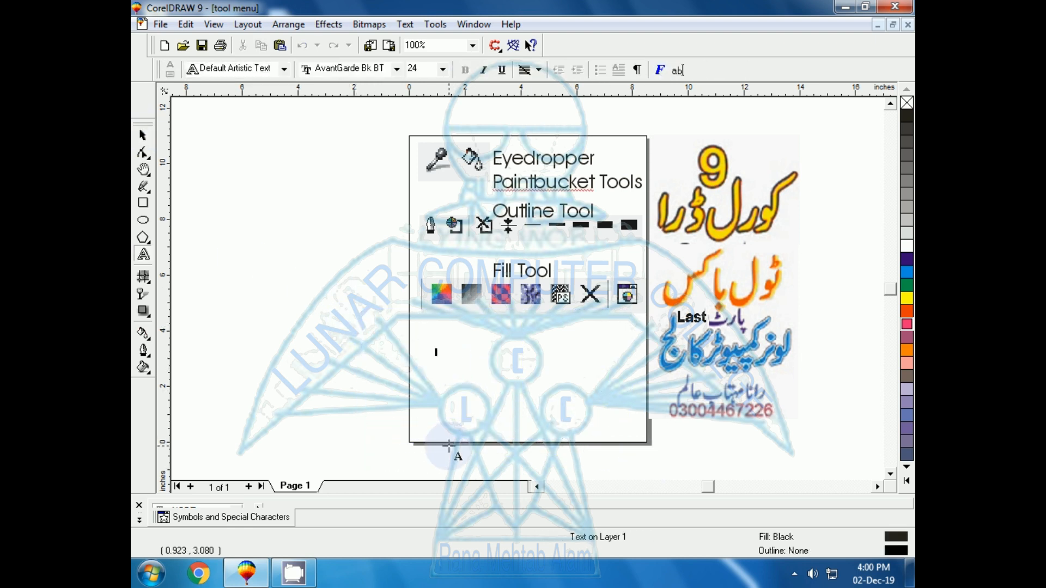
pyautogui.write('Rana')
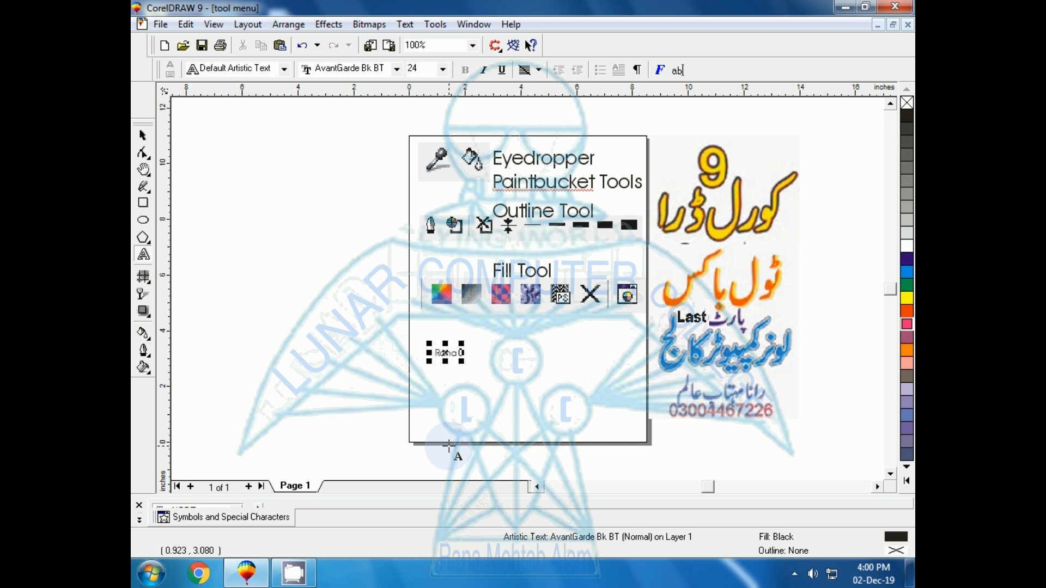
pyautogui.write(' Mehtab Alam')
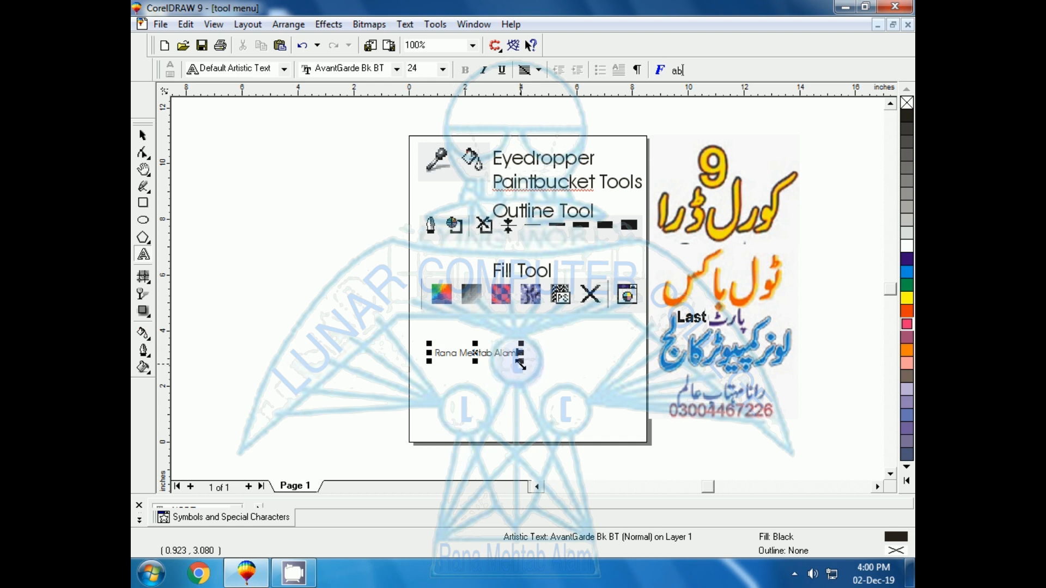
# Scale the name text up to about 57 pt so it spans the frame
pyautogui.moveTo(521, 365); pyautogui.dragTo(633, 421)
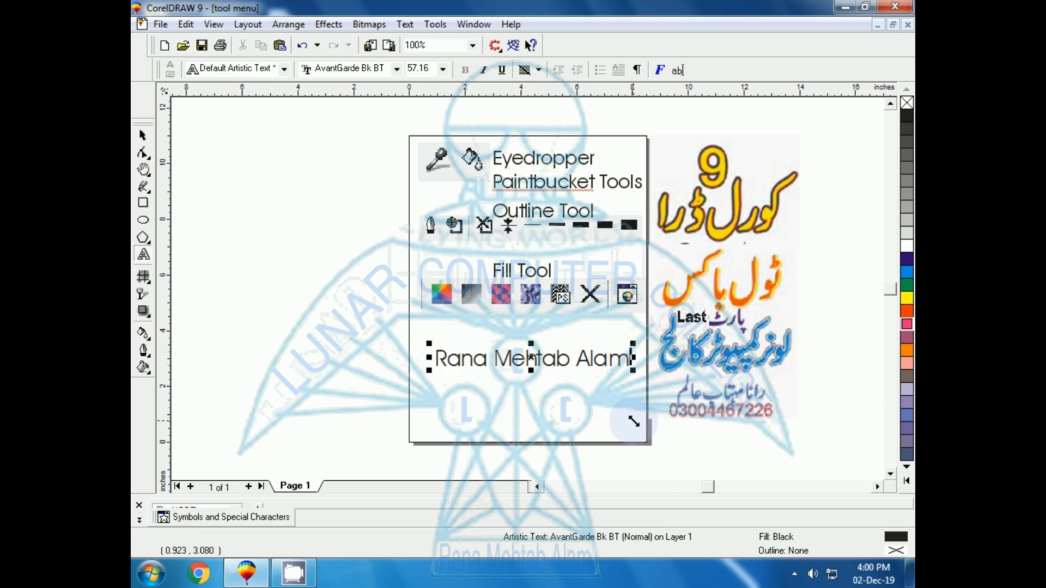
pyautogui.hotkey('shift', 'F2')
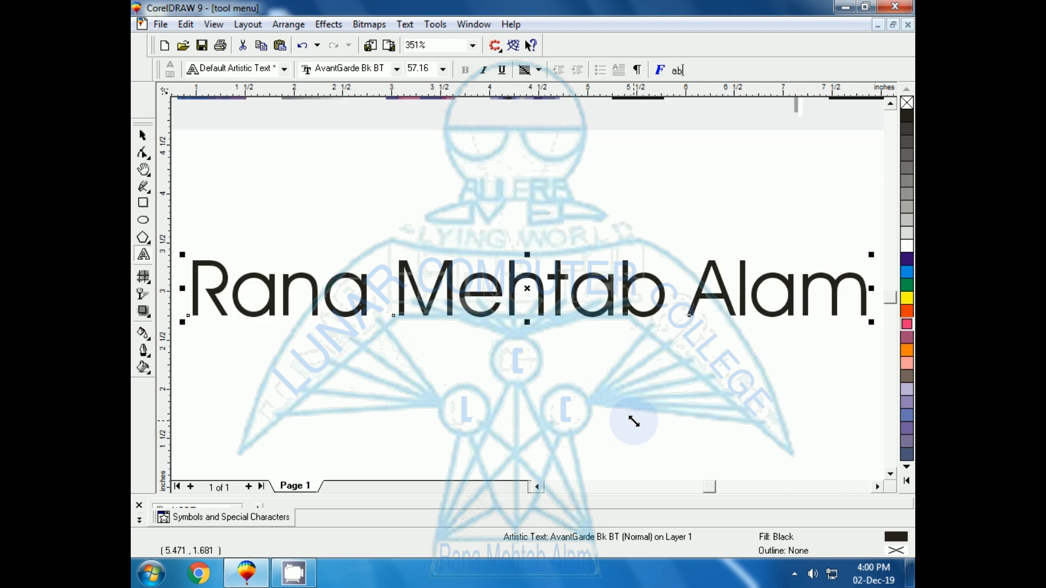
# Apply the thickest outline preset to the name text
pyautogui.click(146, 351)
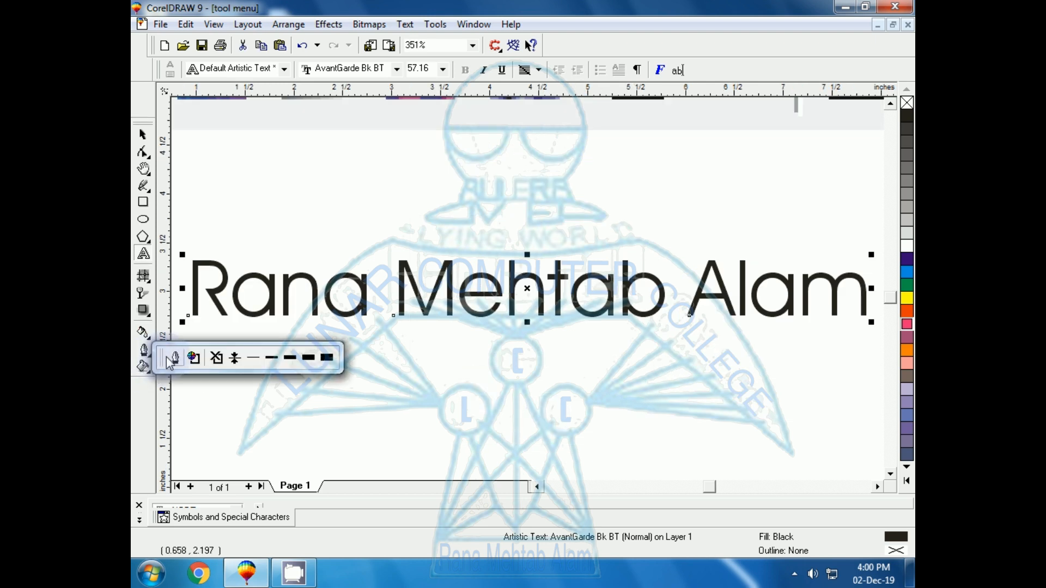
pyautogui.click(309, 358)
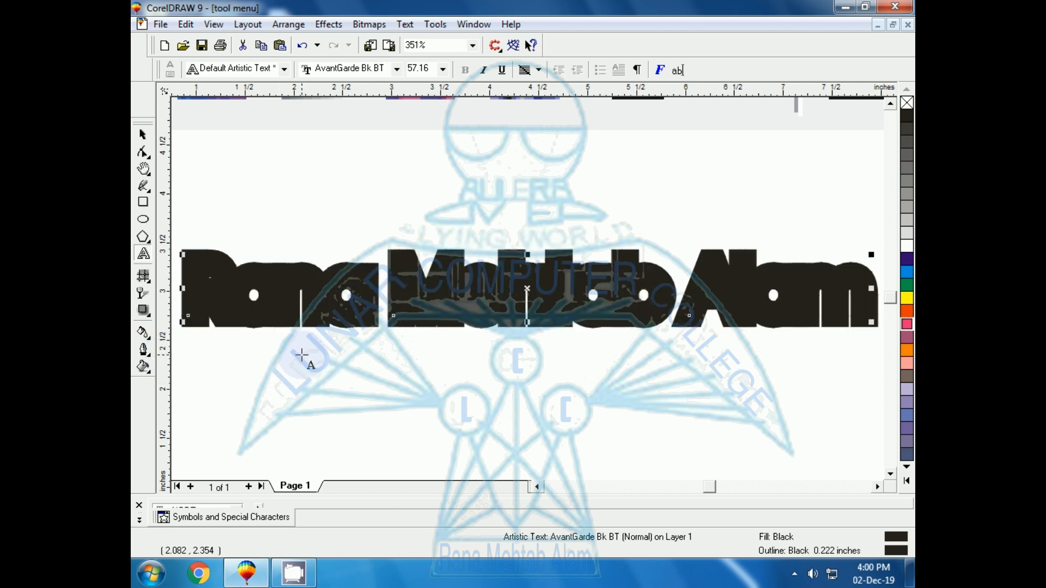
# Reduce the text's outline width to 0.12222 inches in the Outline Pen dialog
pyautogui.press('F12')
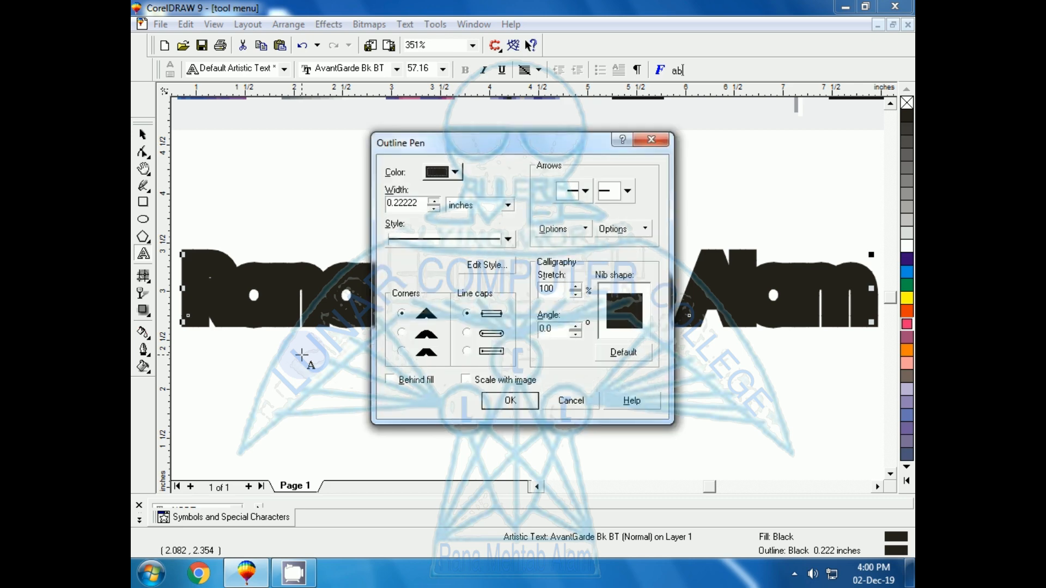
pyautogui.click(434, 211)
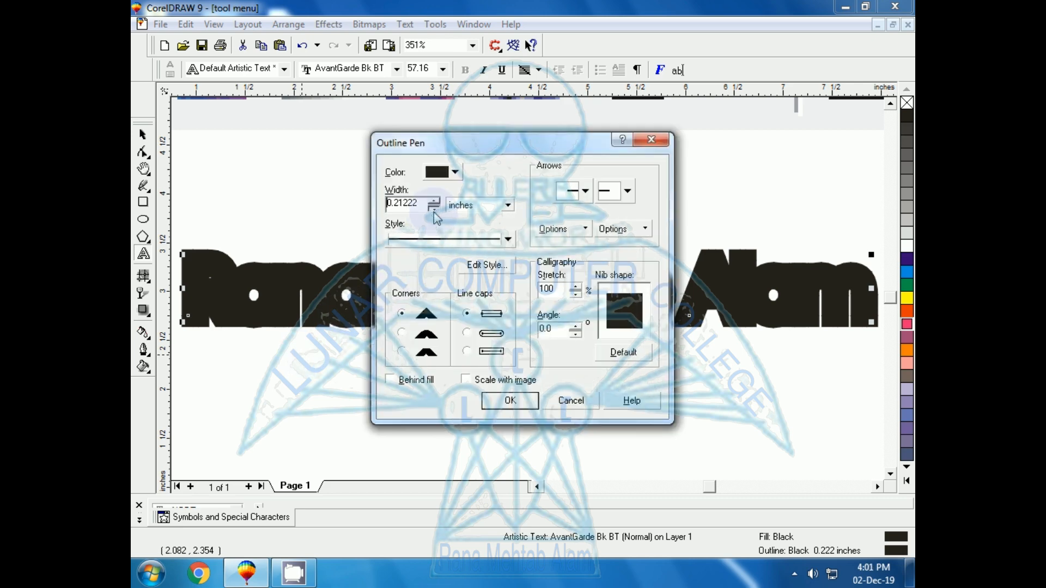
pyautogui.click(434, 211)
pyautogui.click(434, 211)
pyautogui.click(434, 211)
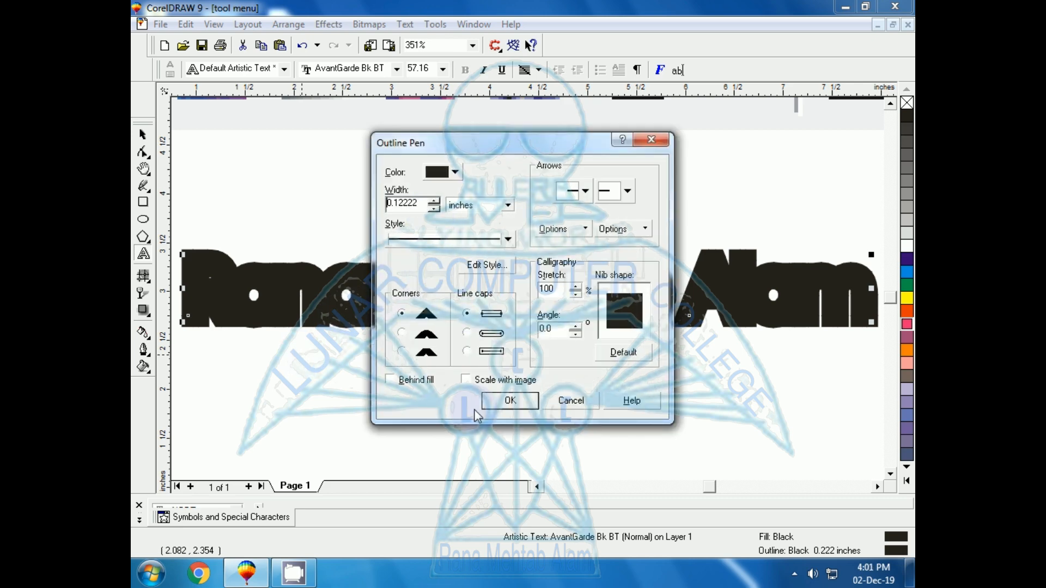
pyautogui.click(500, 403)
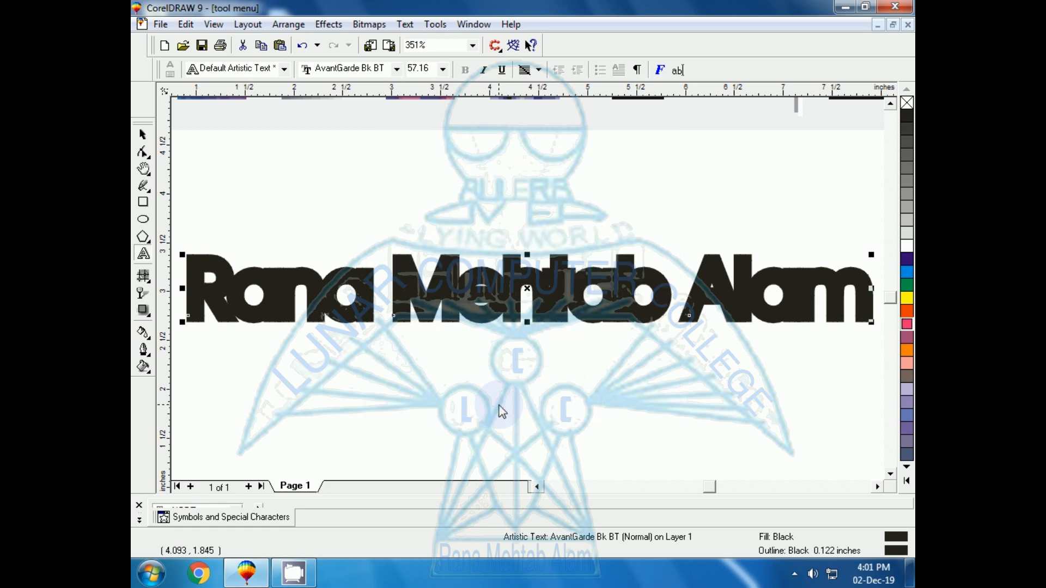
# Reduce the text's outline width further to 0.07222 inches in the Outline Pen dialog
pyautogui.press('F12')
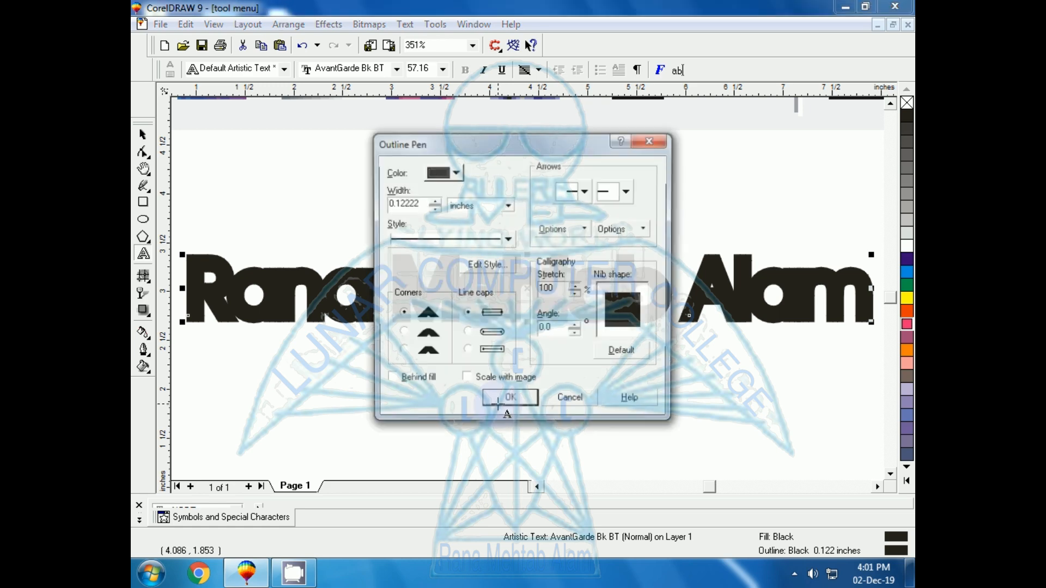
pyautogui.click(434, 210)
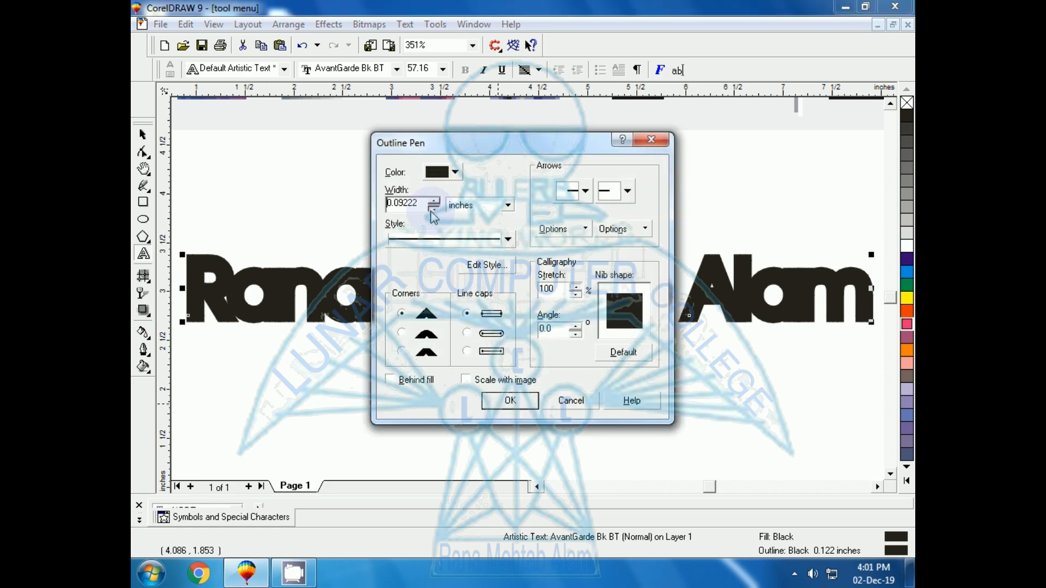
pyautogui.click(434, 210)
pyautogui.click(434, 211)
pyautogui.click(434, 211)
pyautogui.click(434, 211)
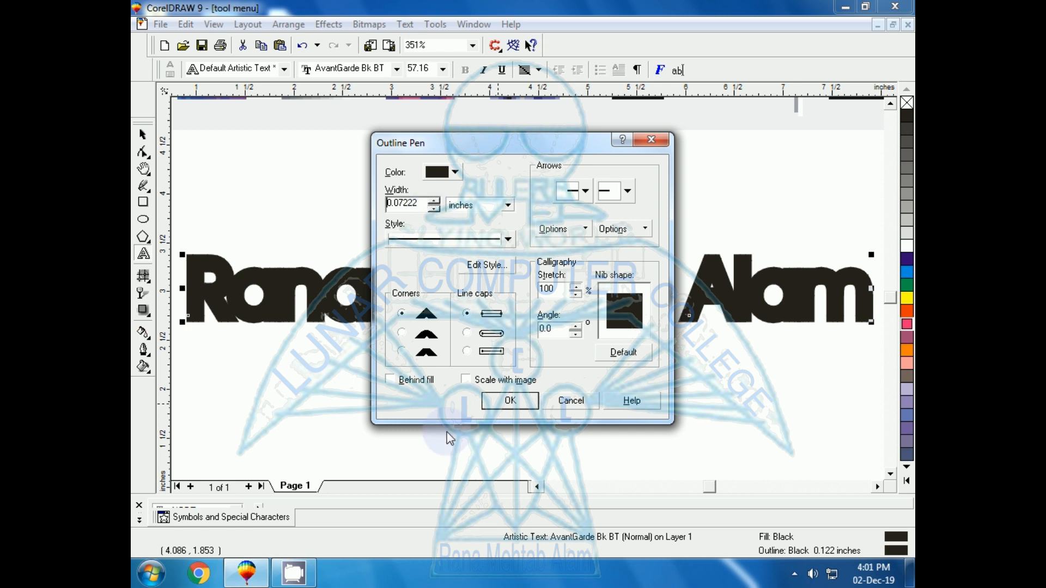
pyautogui.click(497, 401)
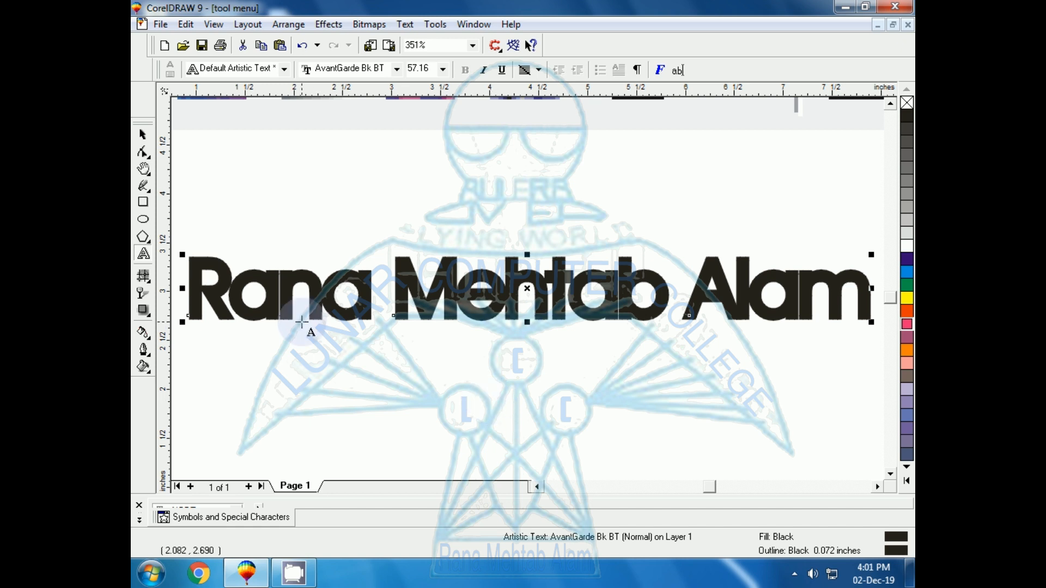
# Increase the text's outline width to 0.14222 inches in the Outline Pen dialog
pyautogui.press('F12')
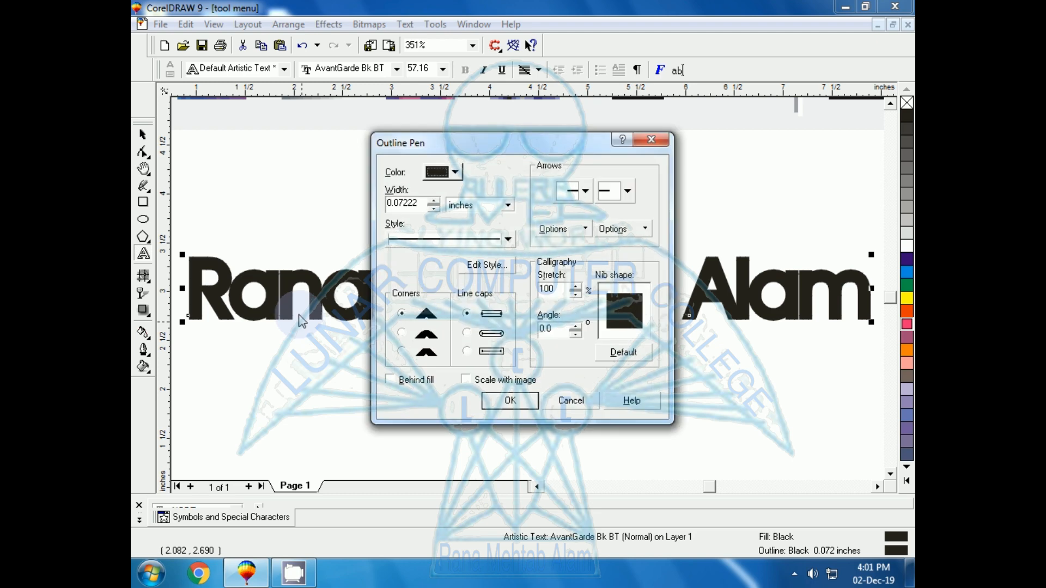
pyautogui.click(434, 200)
pyautogui.click(433, 200)
pyautogui.click(434, 200)
pyautogui.click(433, 199)
pyautogui.click(434, 199)
pyautogui.click(434, 200)
pyautogui.click(433, 200)
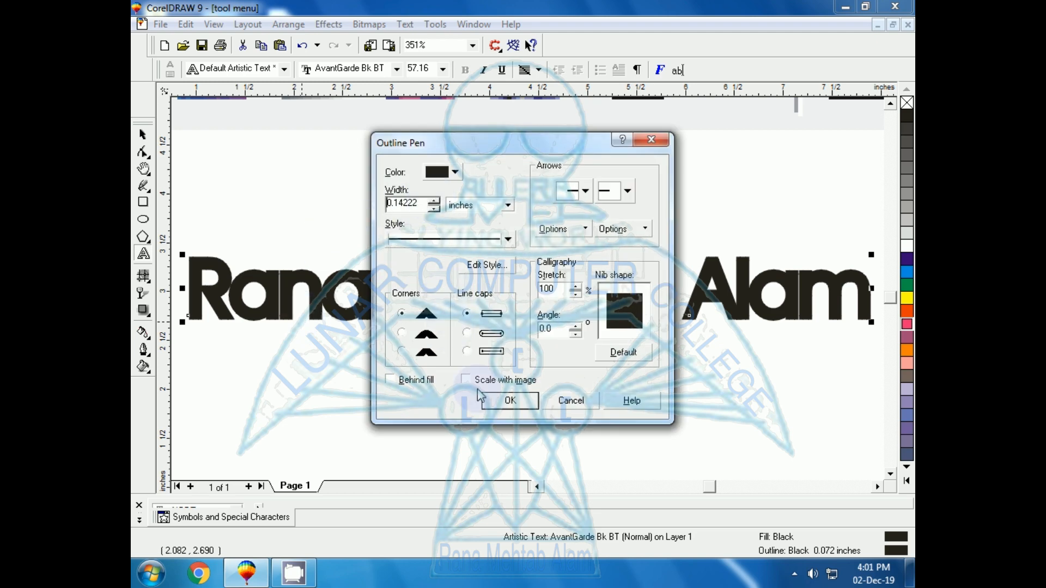
pyautogui.click(492, 403)
# Give the selected text a white fill and a white outline
pyautogui.hotkey('ctrl', 'space')
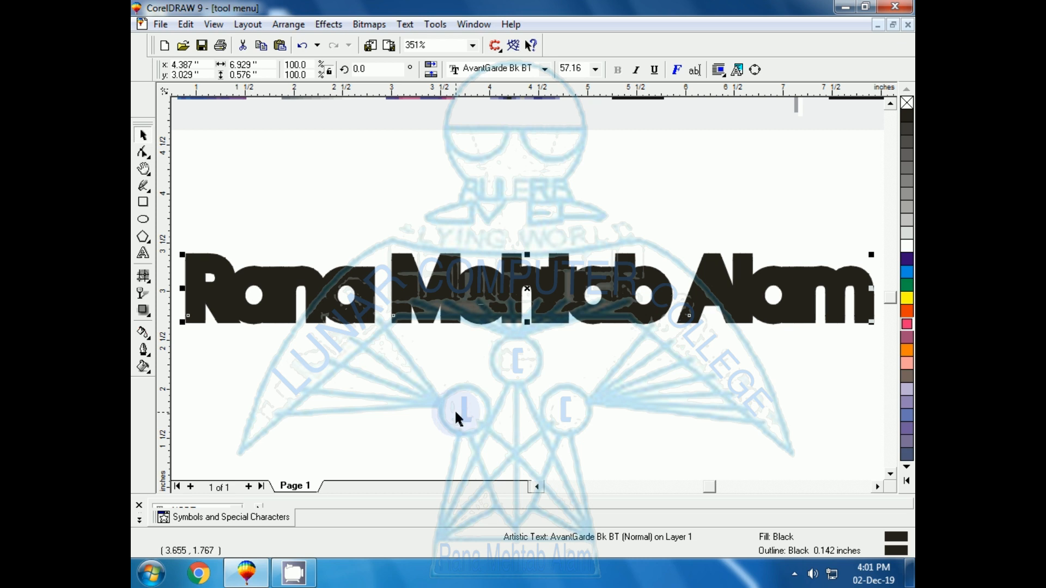
pyautogui.click(907, 246)
pyautogui.rightClick(908, 247)
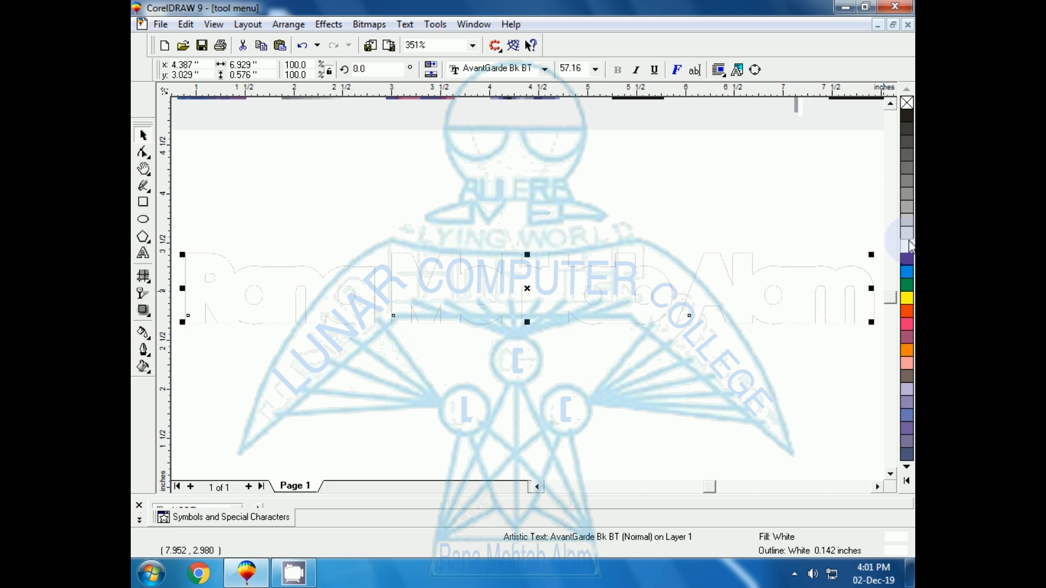
# Set the white text's outline width to about 0.092 inches in the Outline Pen dialog
pyautogui.press('F12')
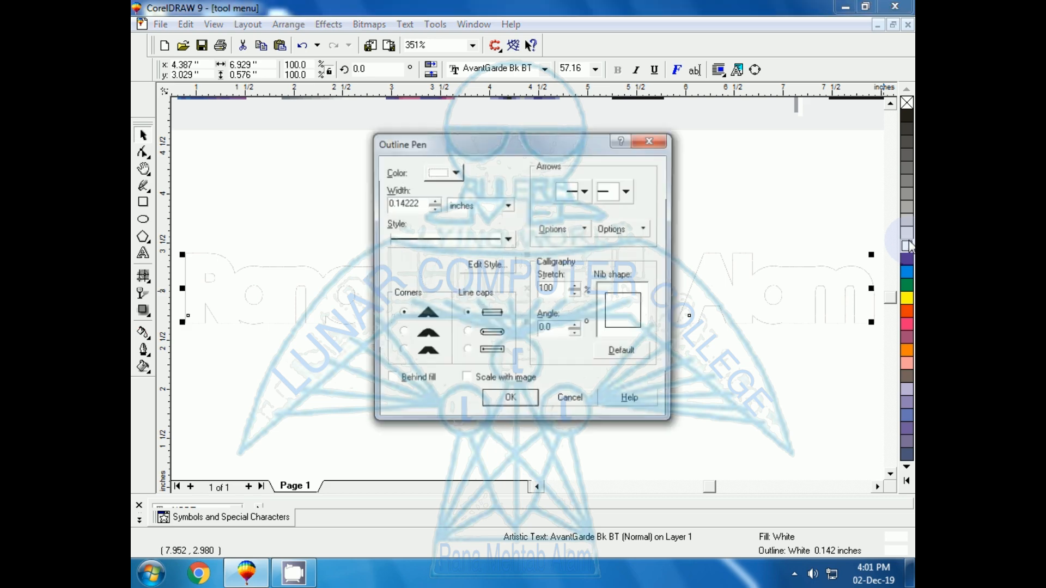
pyautogui.click(433, 210)
pyautogui.click(510, 400)
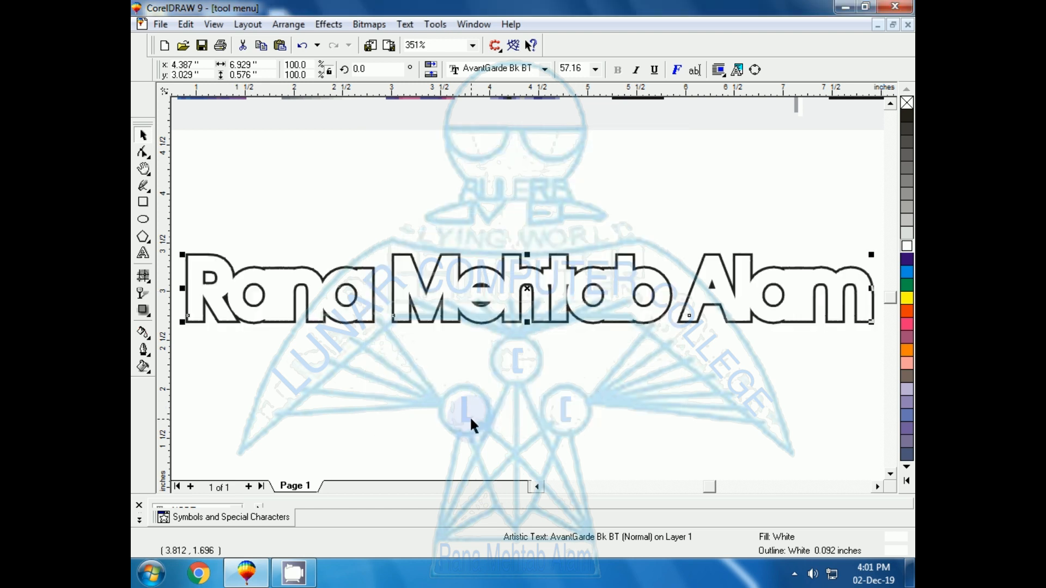
# Paste a copy of the black text, thin its outline width in the Outline Pen dialog, and deselect
pyautogui.hotkey('ctrl', 'v')
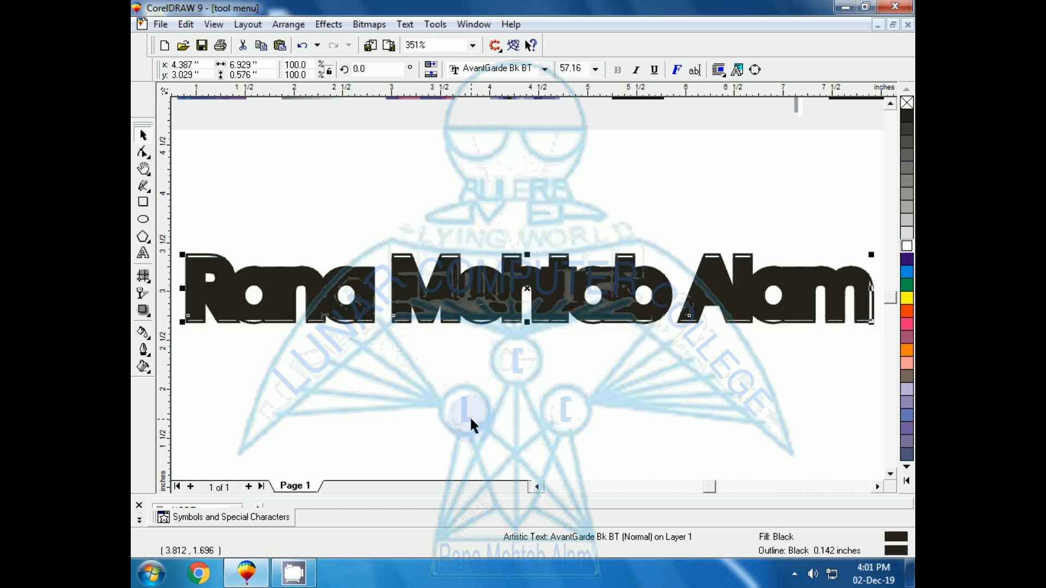
pyautogui.press('F12')
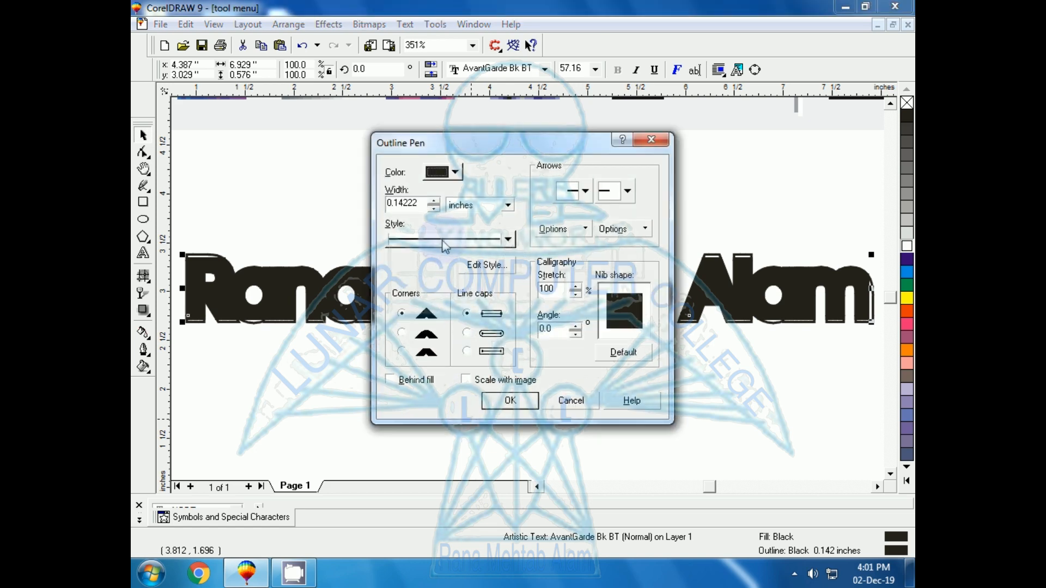
pyautogui.click(434, 209)
pyautogui.click(434, 209)
pyautogui.click(434, 208)
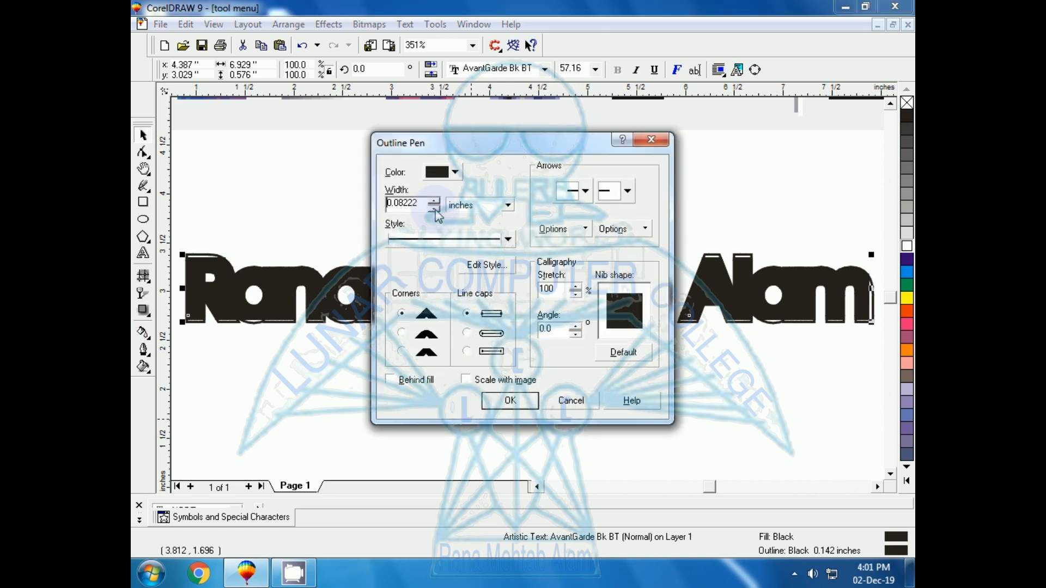
pyautogui.click(434, 209)
pyautogui.click(434, 208)
pyautogui.click(434, 208)
pyautogui.click(510, 401)
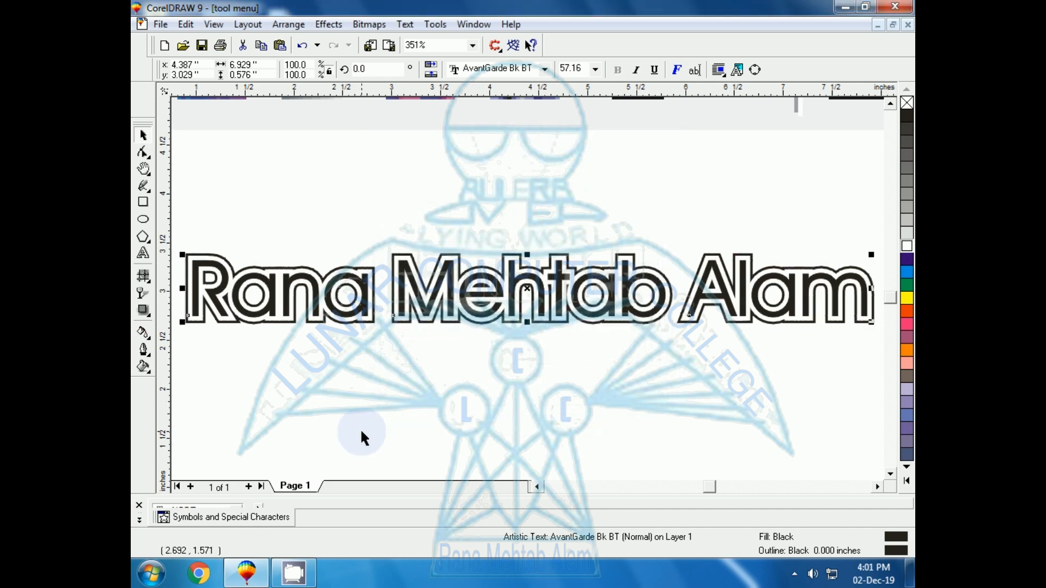
pyautogui.click(396, 441)
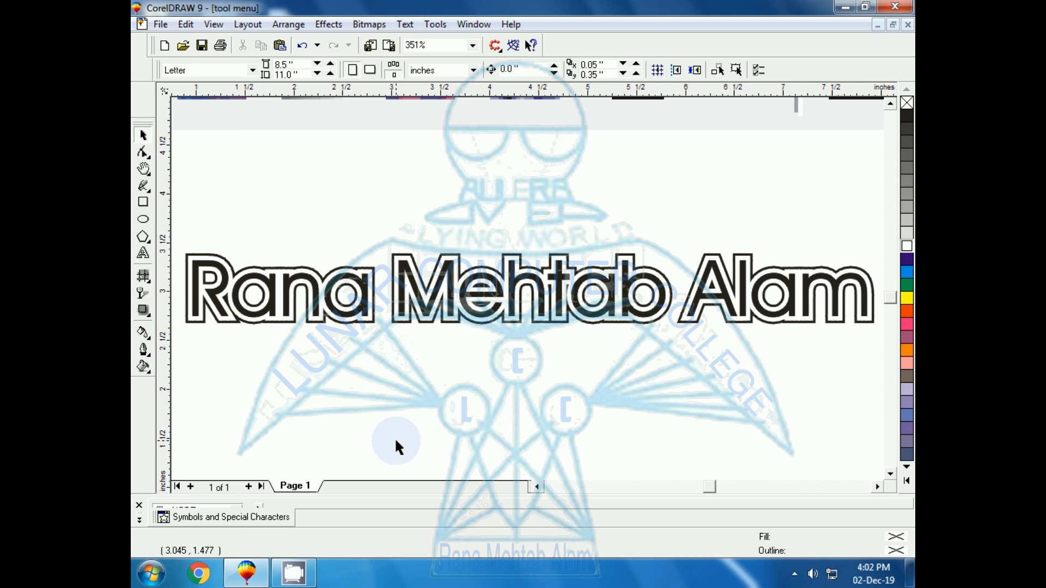
pyautogui.click(144, 367)
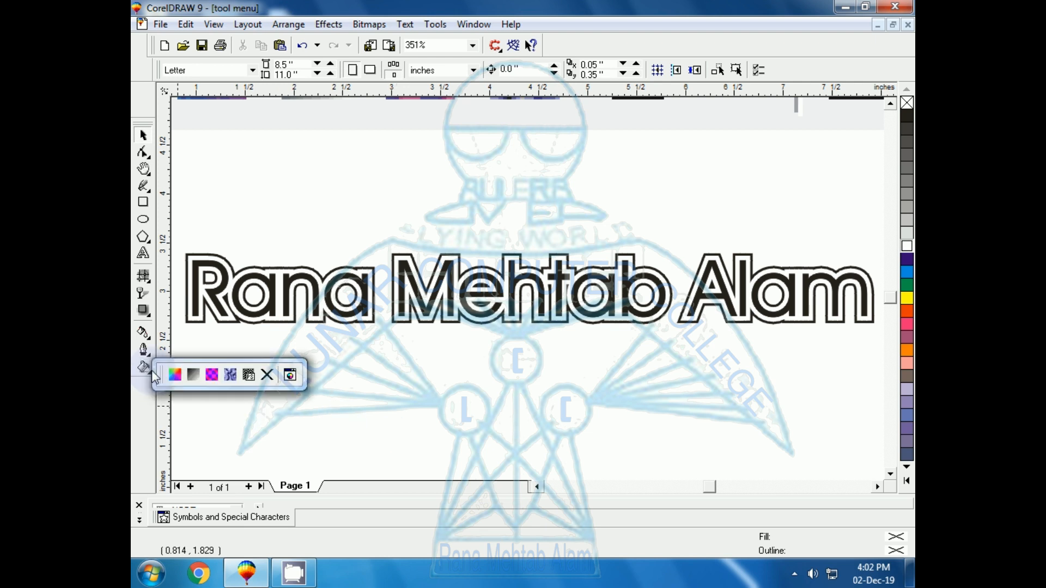
pyautogui.click(141, 352)
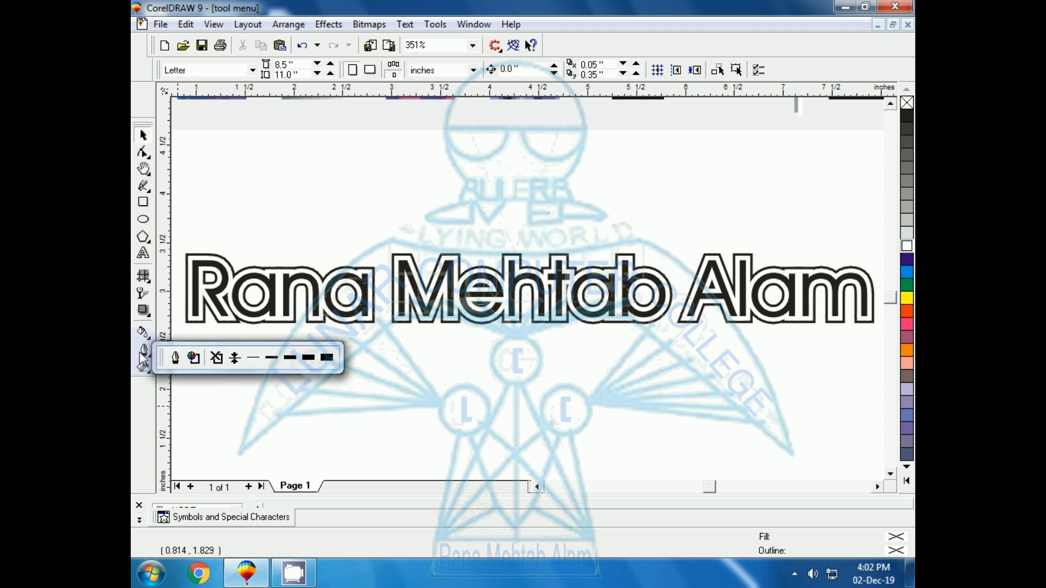
pyautogui.click(144, 368)
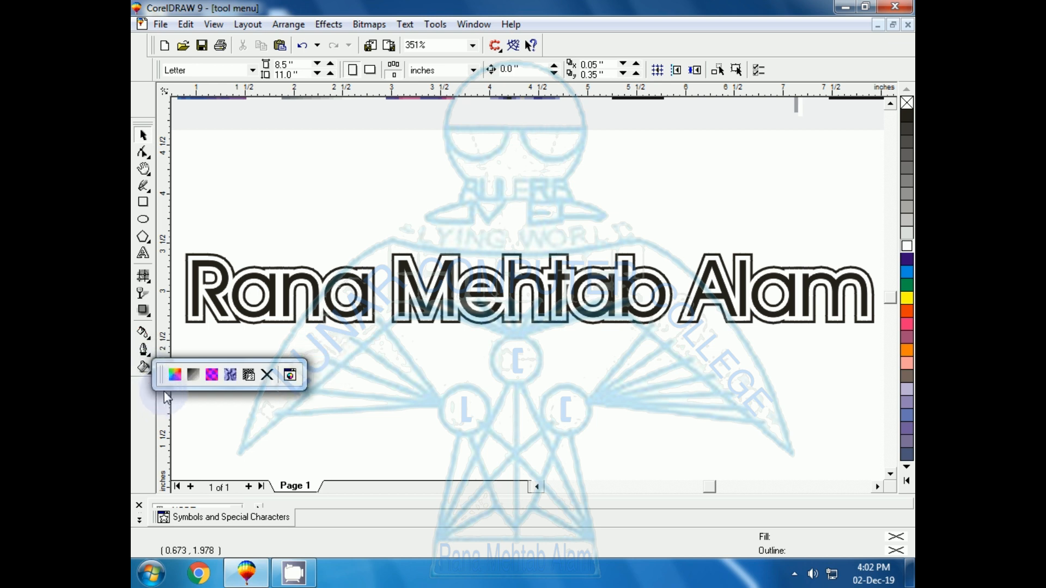
pyautogui.click(335, 351)
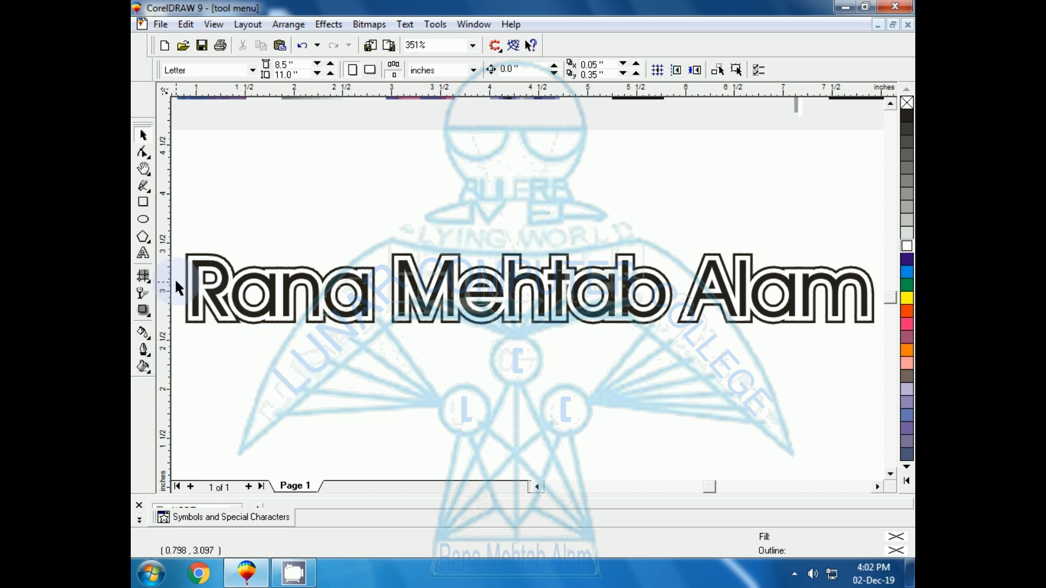
# Draw a rectangle about 1.34 by 0.9 inches below the text
pyautogui.click(141, 209)
pyautogui.moveTo(234, 344); pyautogui.dragTo(364, 433)
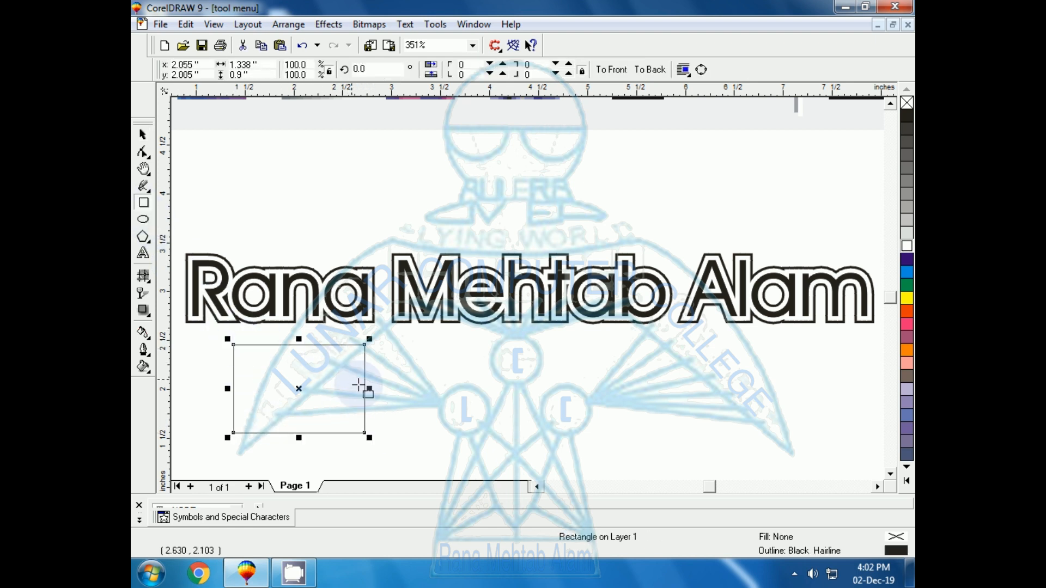
# Give the rectangle a uniform fill of C74 M39 Y31 K1 and add that color to the palette
pyautogui.click(143, 367)
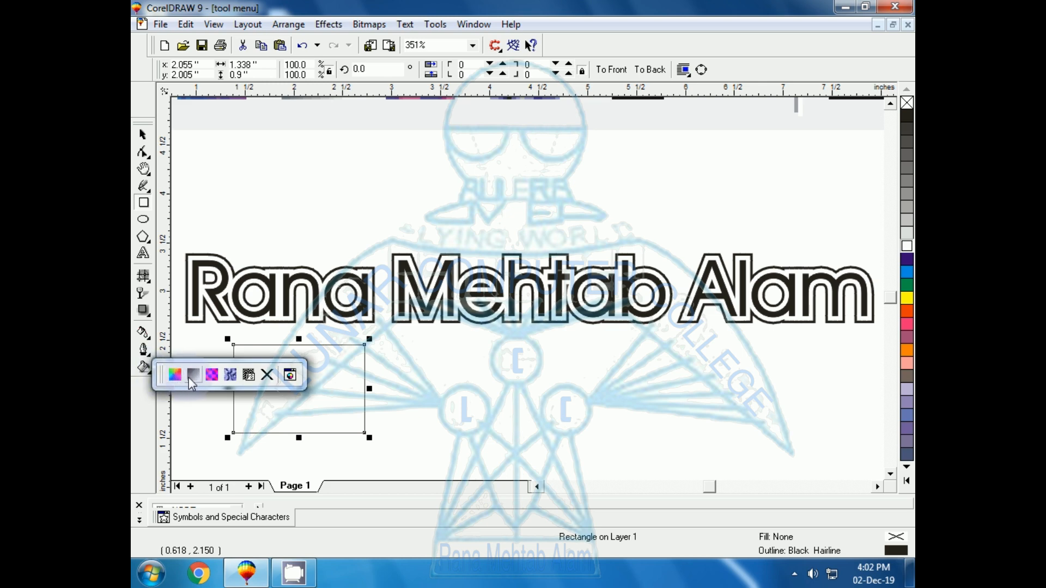
pyautogui.click(175, 379)
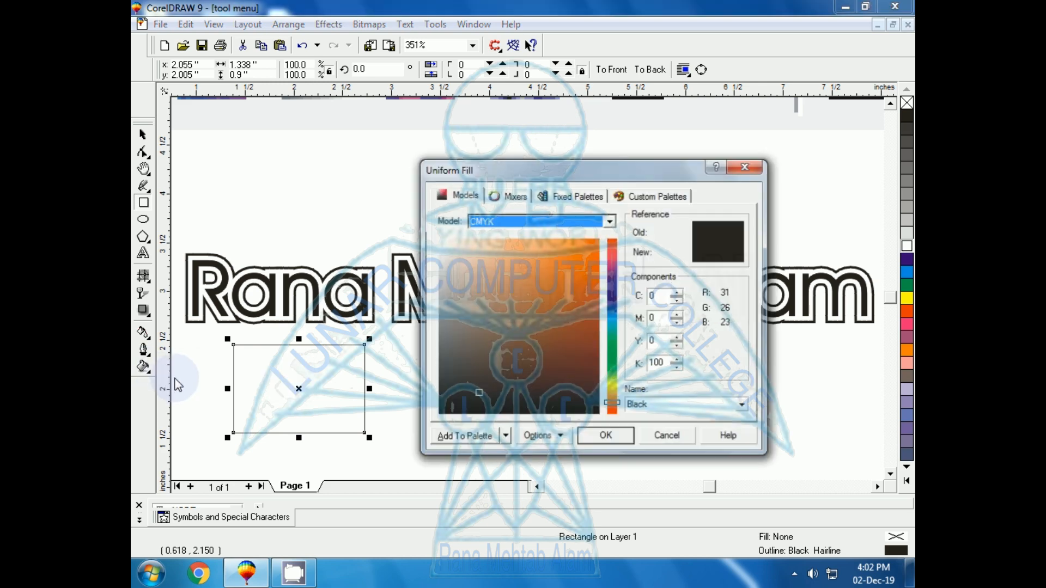
pyautogui.click(553, 266)
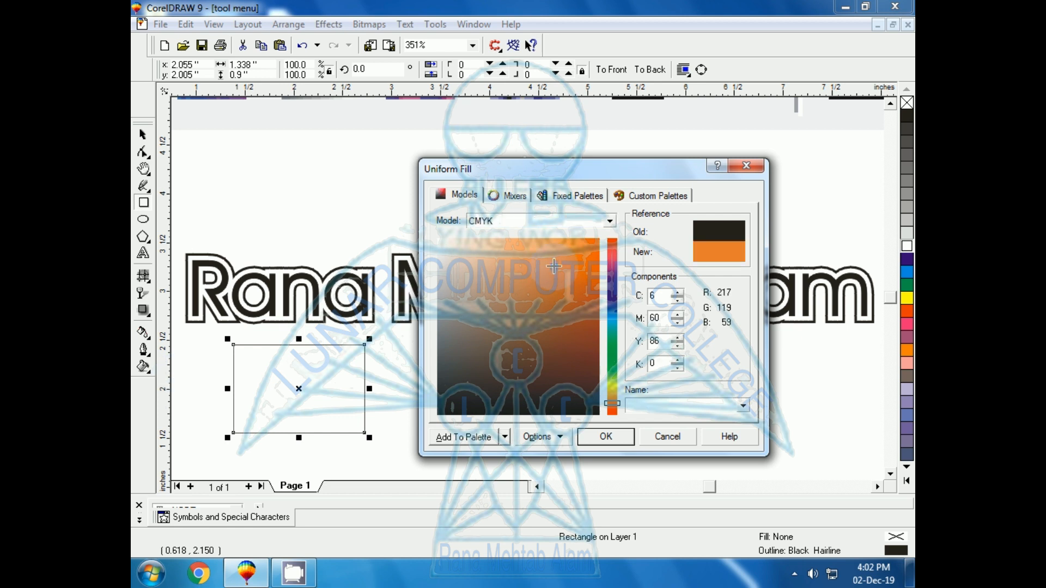
pyautogui.moveTo(570, 302); pyautogui.dragTo(535, 340)
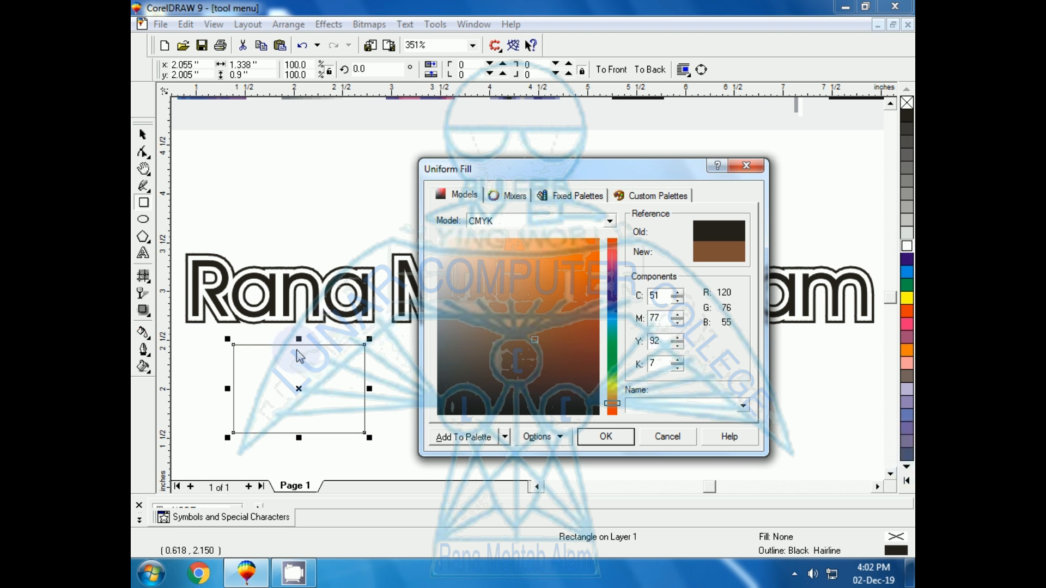
pyautogui.click(615, 318)
pyautogui.moveTo(548, 297)
pyautogui.mouseDown()
pyautogui.moveTo(516, 310)
pyautogui.moveTo(517, 321)
pyautogui.mouseUp()
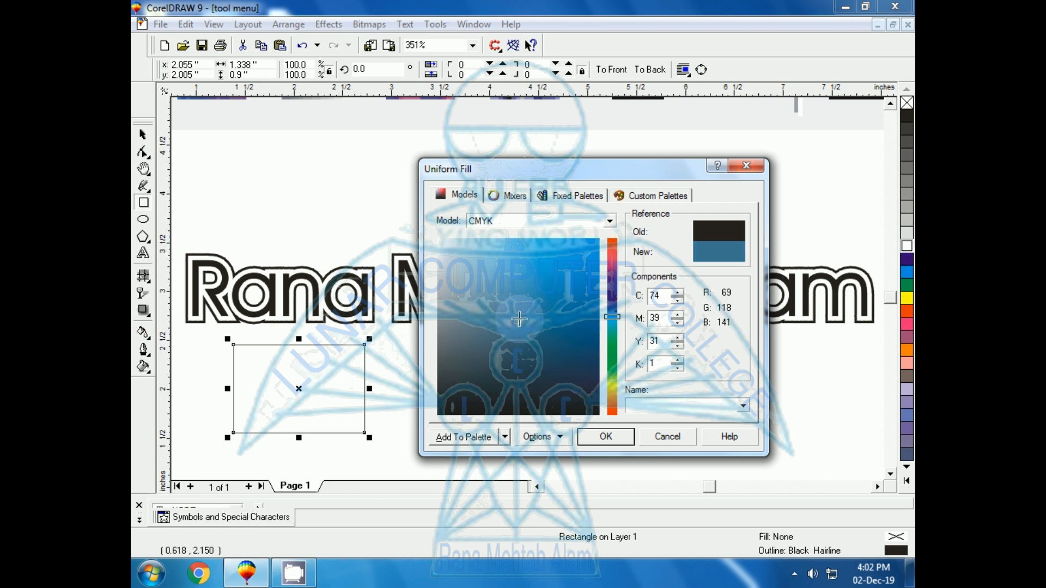
pyautogui.click(452, 436)
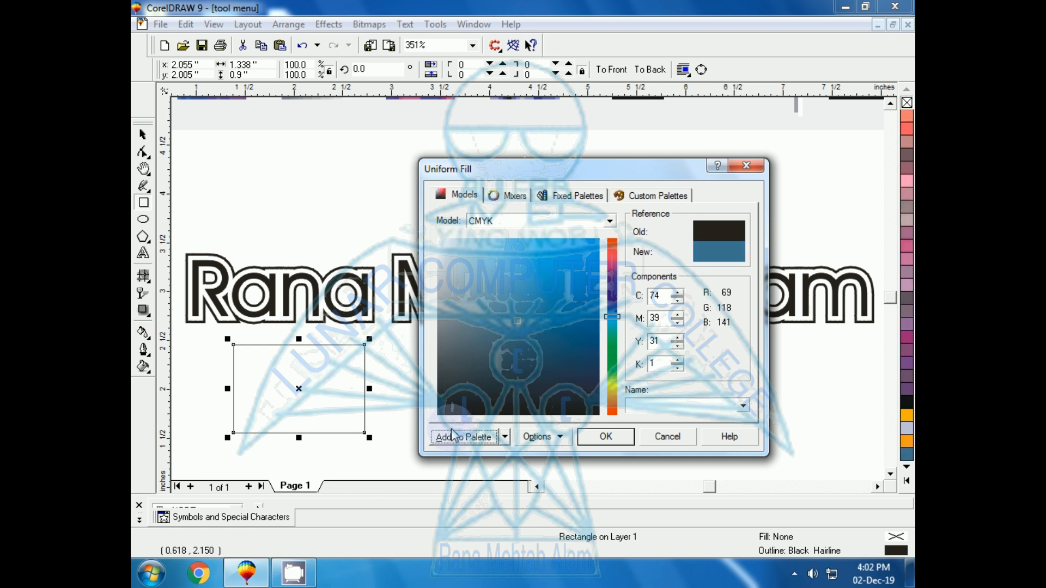
pyautogui.click(589, 437)
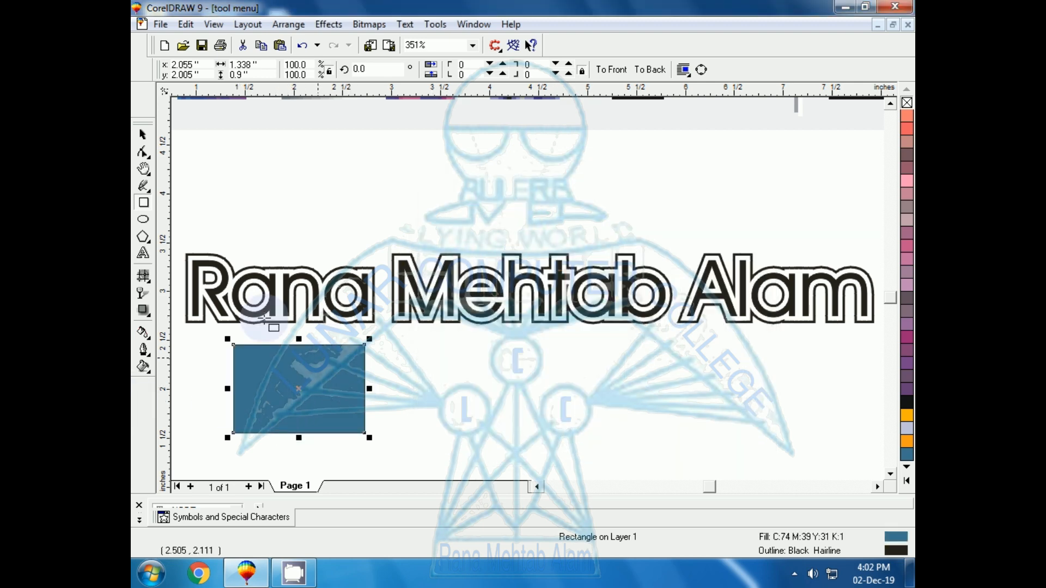
# Apply a linear two-color fountain fill to the rectangle, blending from teal to white
pyautogui.click(143, 367)
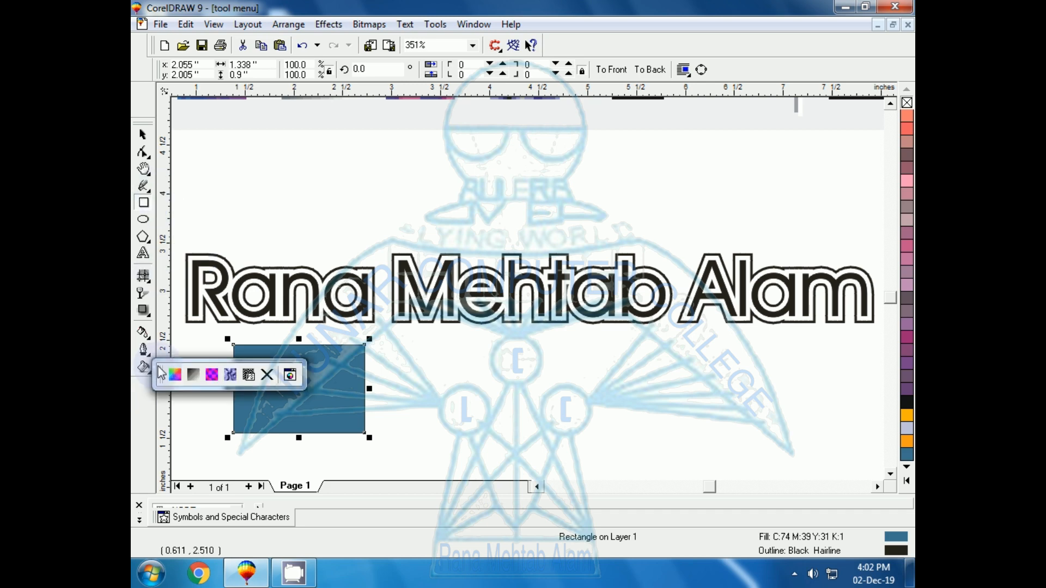
pyautogui.click(198, 377)
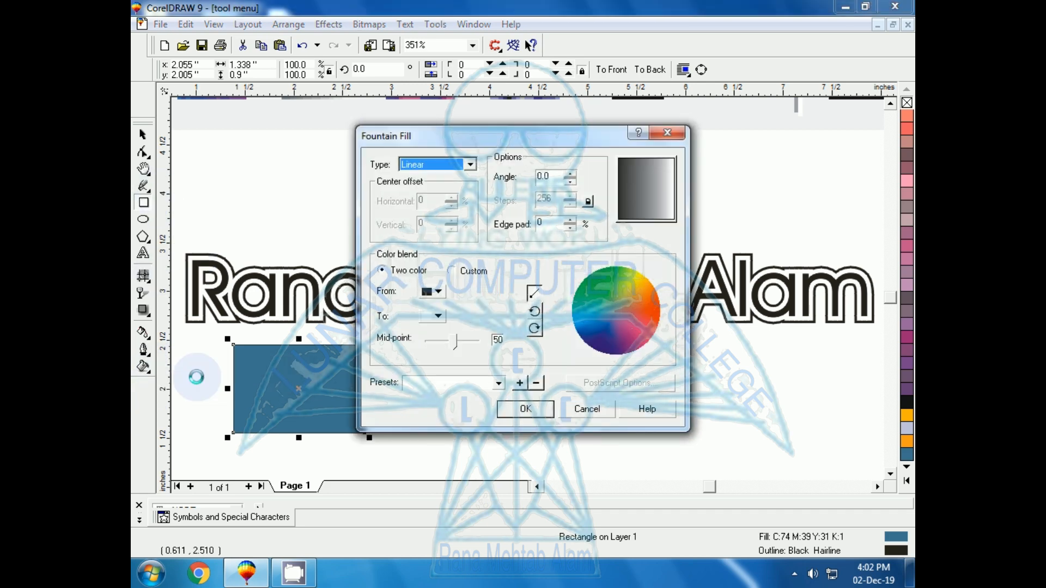
pyautogui.click(441, 293)
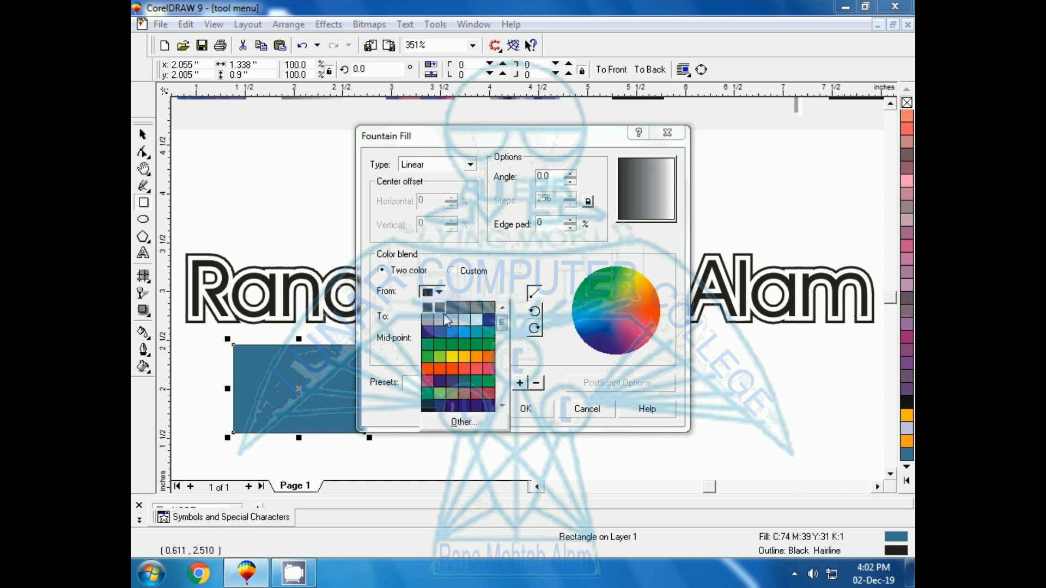
pyautogui.click(476, 340)
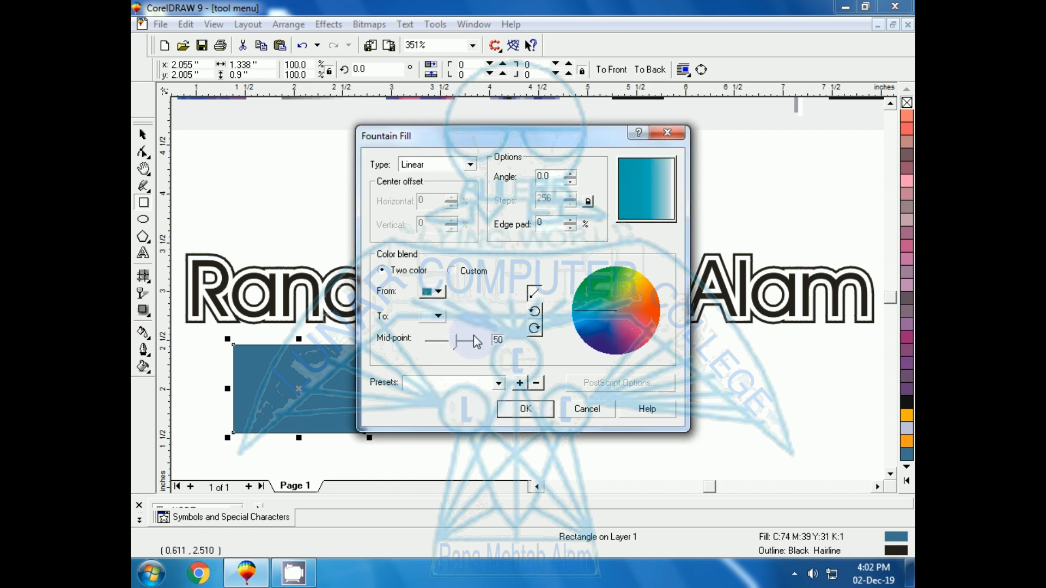
pyautogui.click(437, 316)
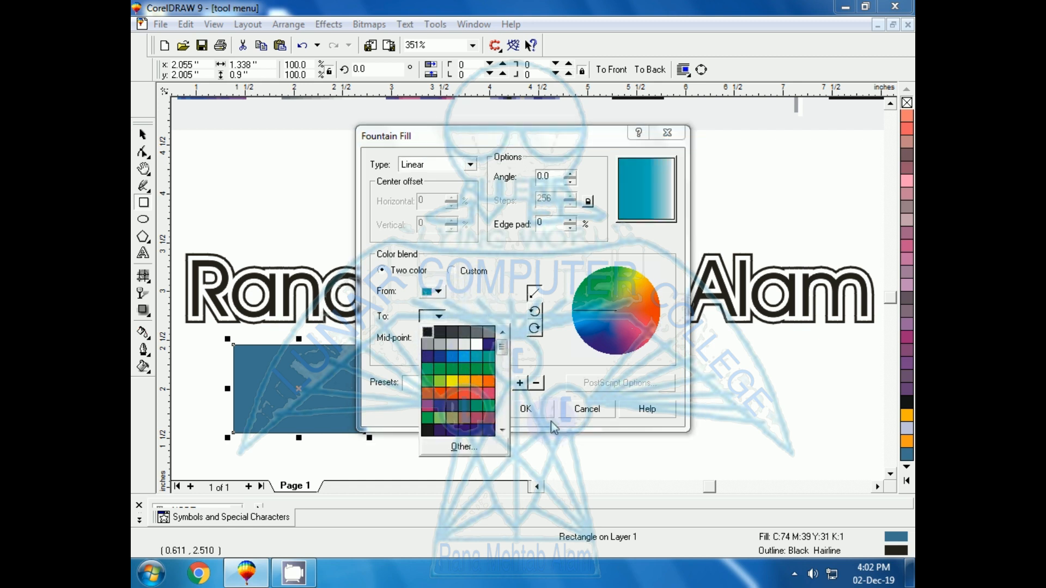
pyautogui.click(515, 409)
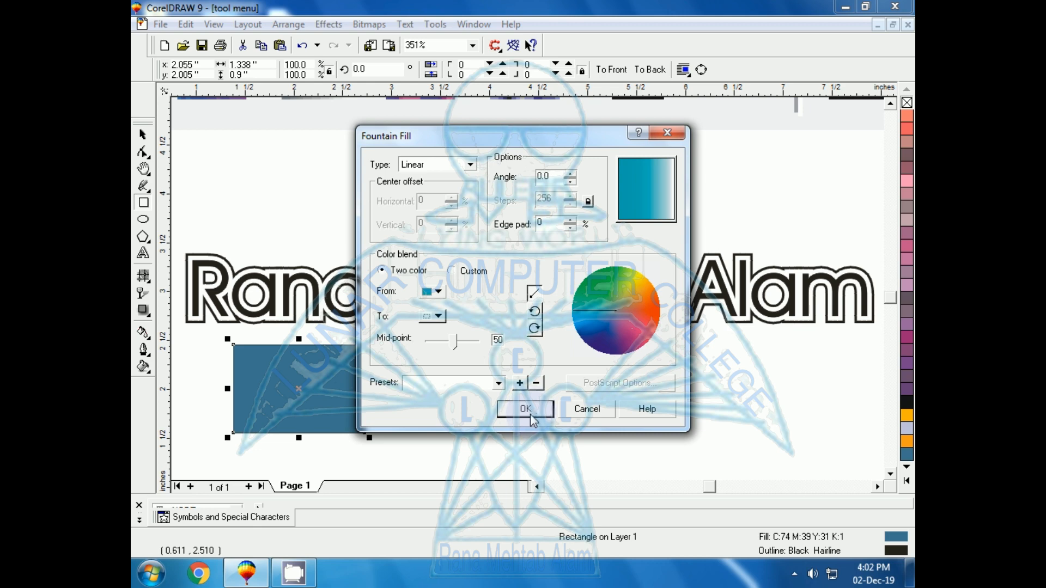
pyautogui.click(532, 415)
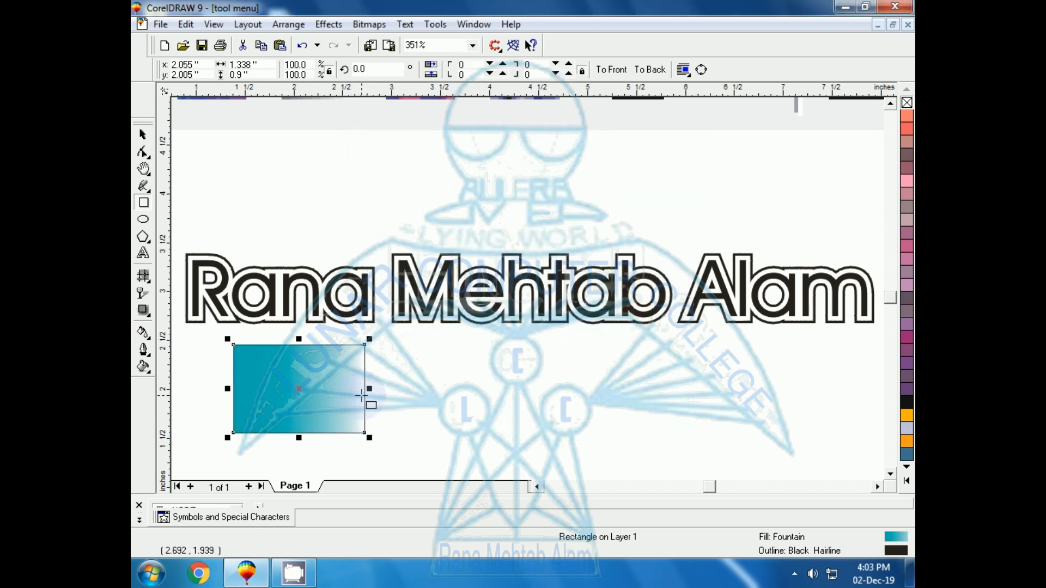
# Select the text and give it a bitmap pattern fill chosen from the pattern gallery
pyautogui.click(143, 134)
pyautogui.click(345, 322)
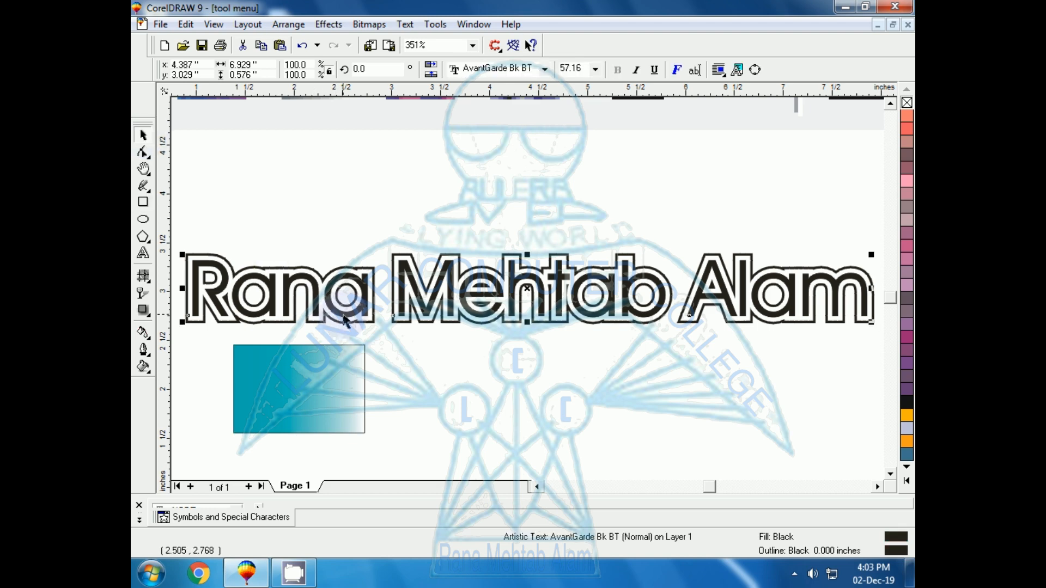
pyautogui.click(144, 368)
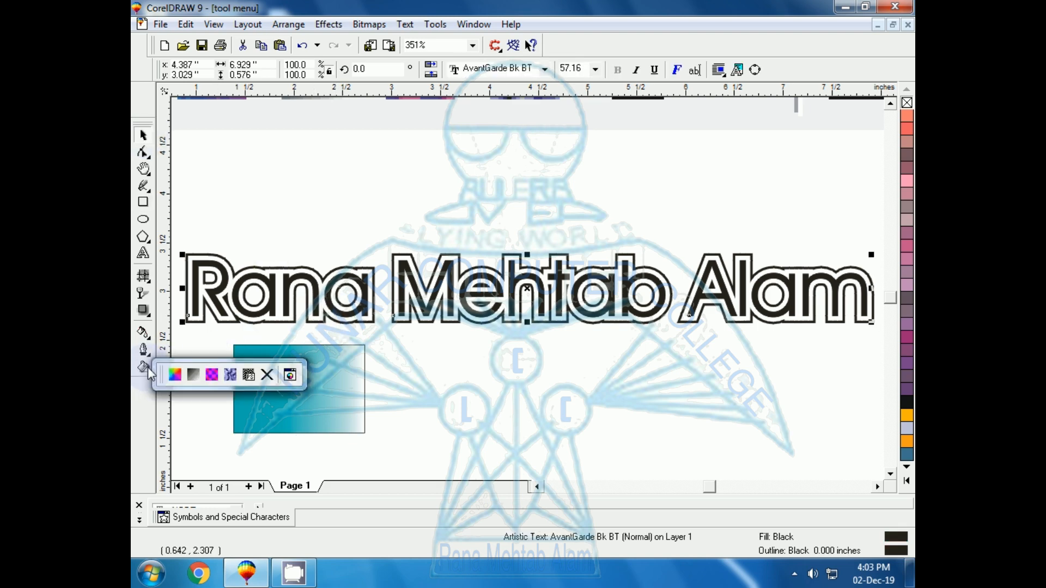
pyautogui.click(212, 374)
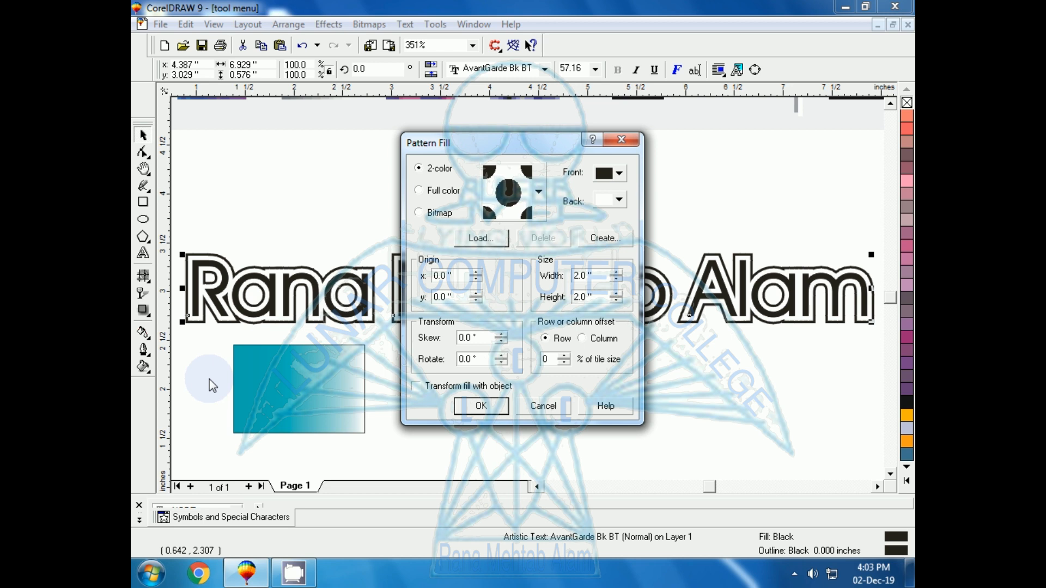
pyautogui.click(434, 217)
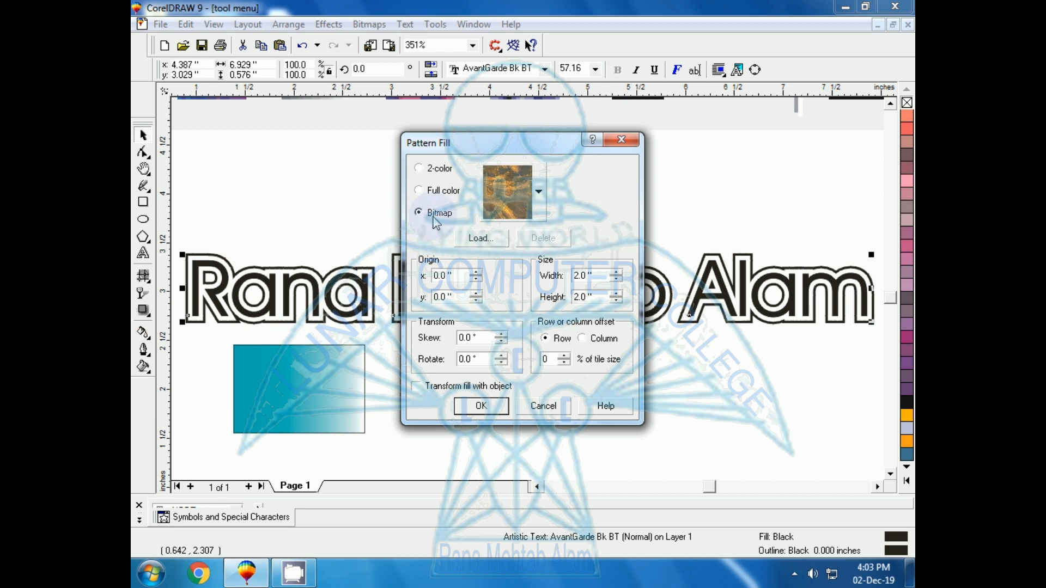
pyautogui.click(538, 192)
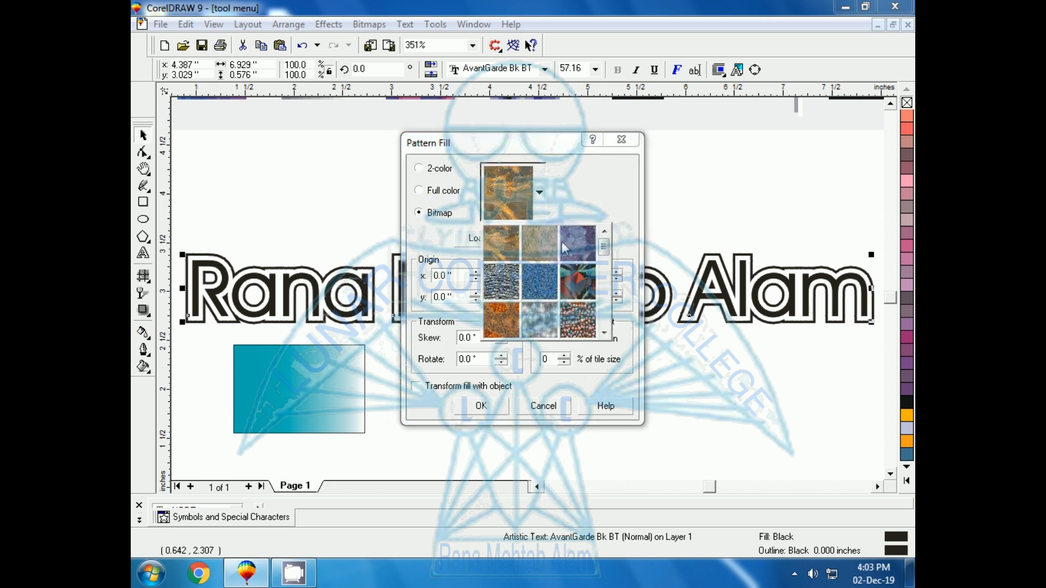
pyautogui.click(577, 287)
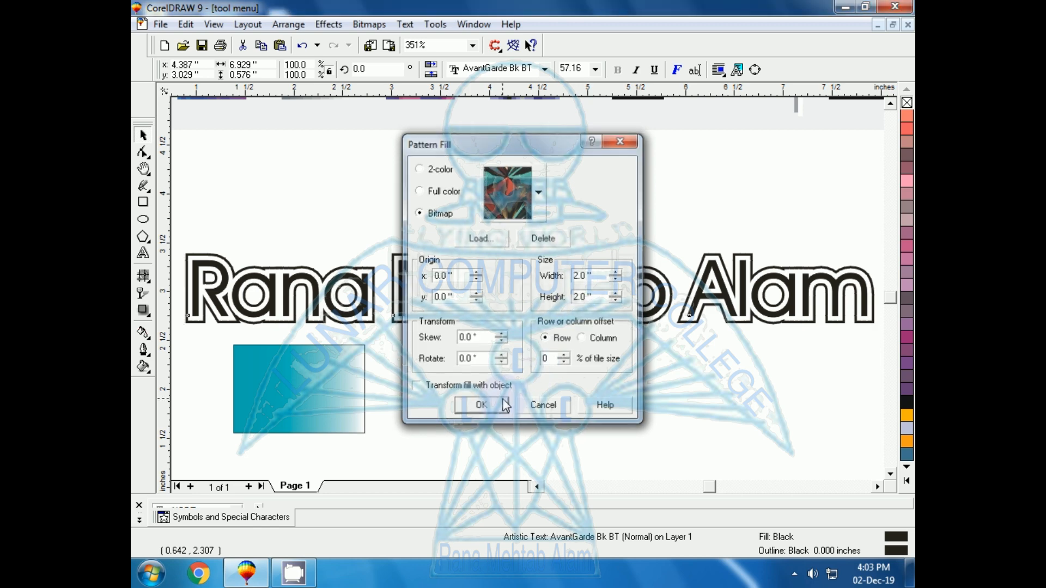
pyautogui.click(481, 405)
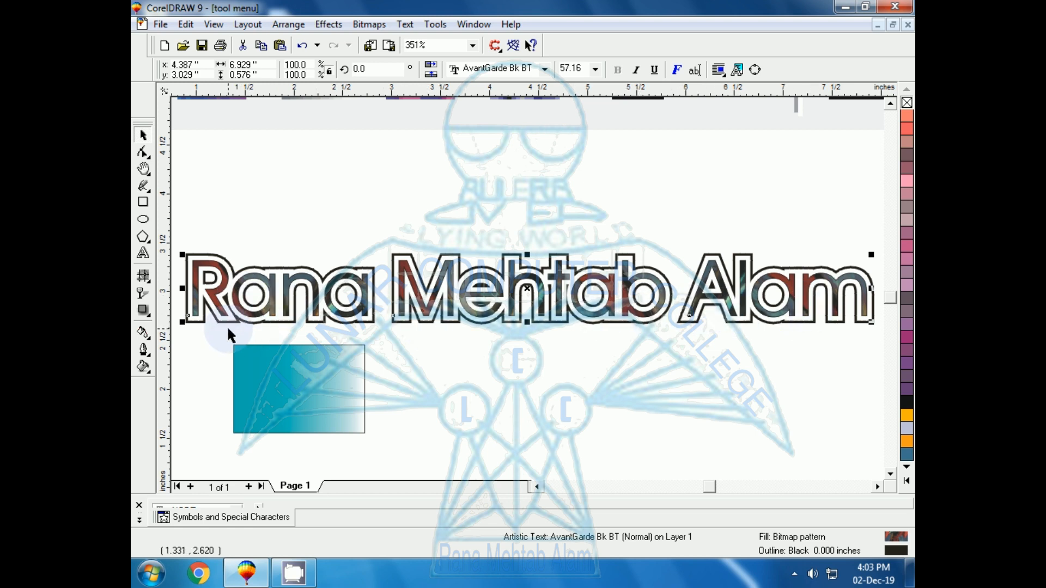
# Replace the text's fill with the Disco Nightmare texture from the Samples 9 texture library
pyautogui.click(148, 369)
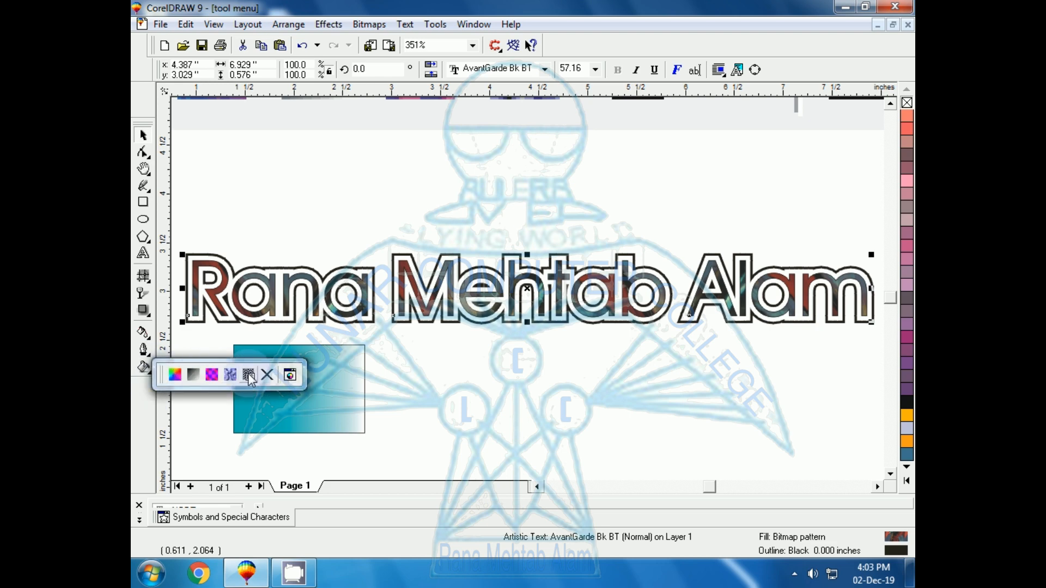
pyautogui.click(230, 374)
pyautogui.click(392, 221)
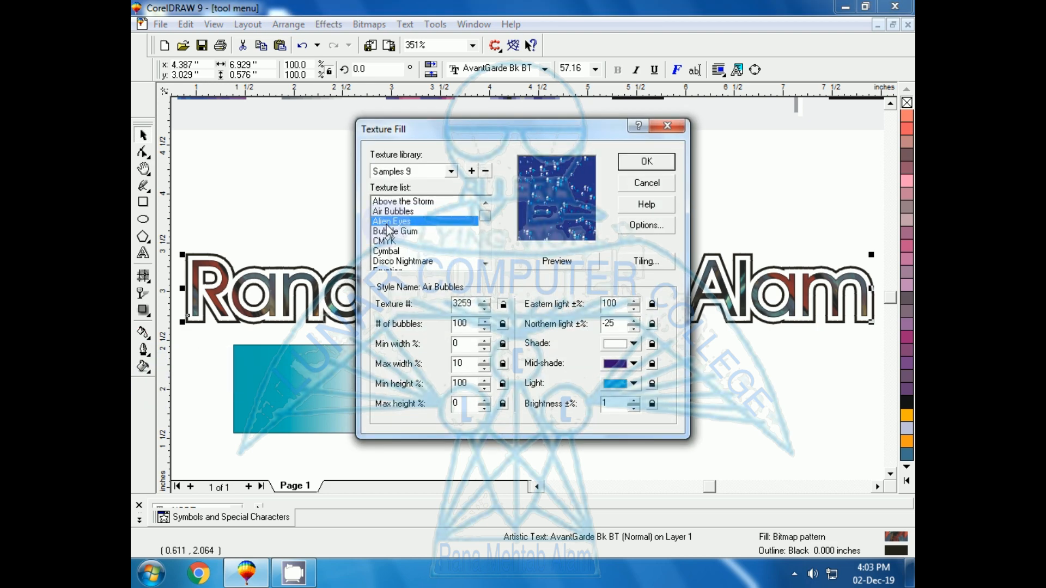
pyautogui.click(388, 251)
pyautogui.press('Down')
pyautogui.press('Up')
pyautogui.press('Up')
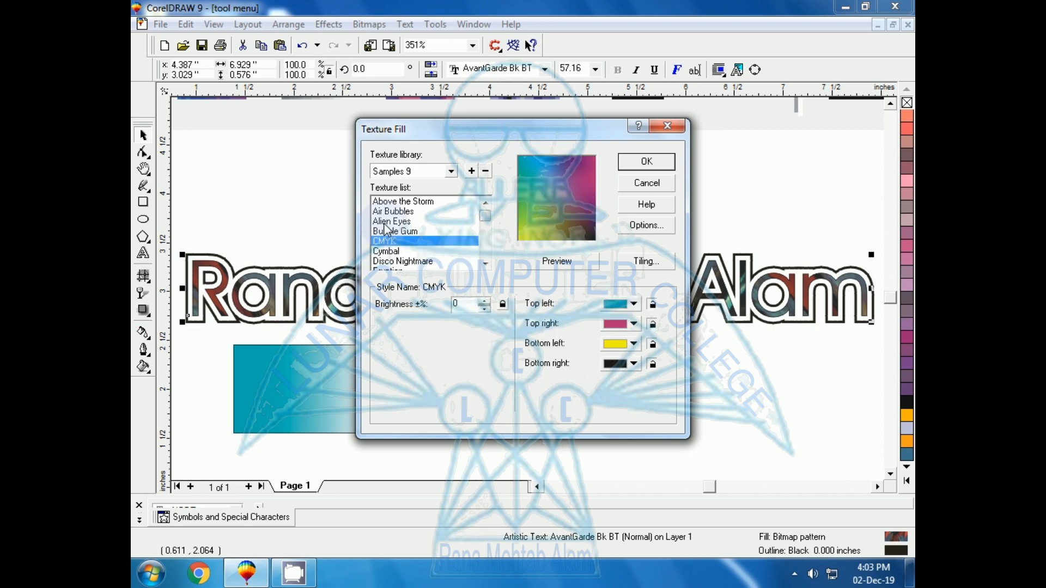
pyautogui.press('Up')
pyautogui.press('Up')
pyautogui.click(386, 252)
pyautogui.click(389, 262)
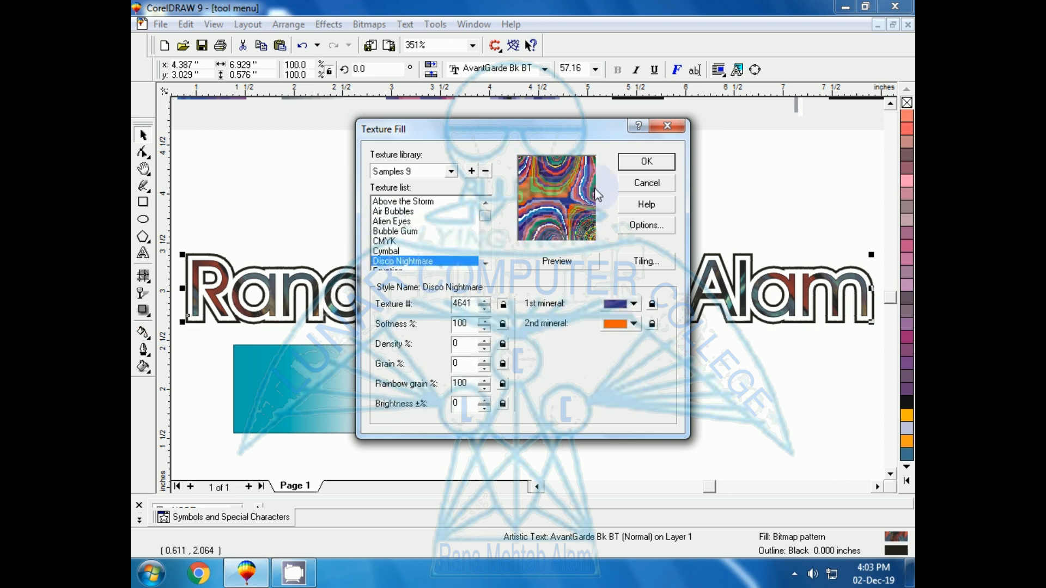
pyautogui.click(643, 169)
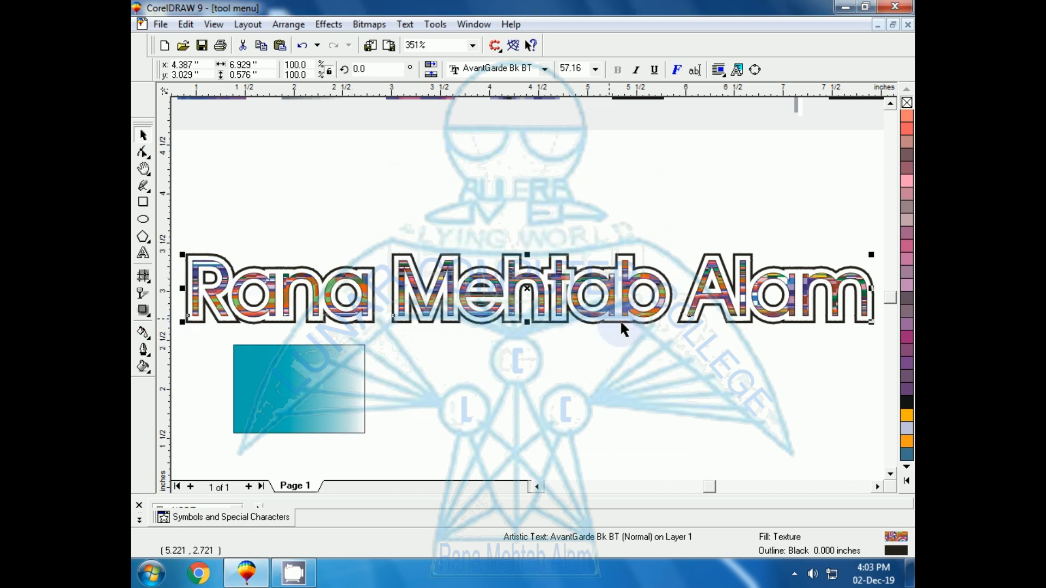